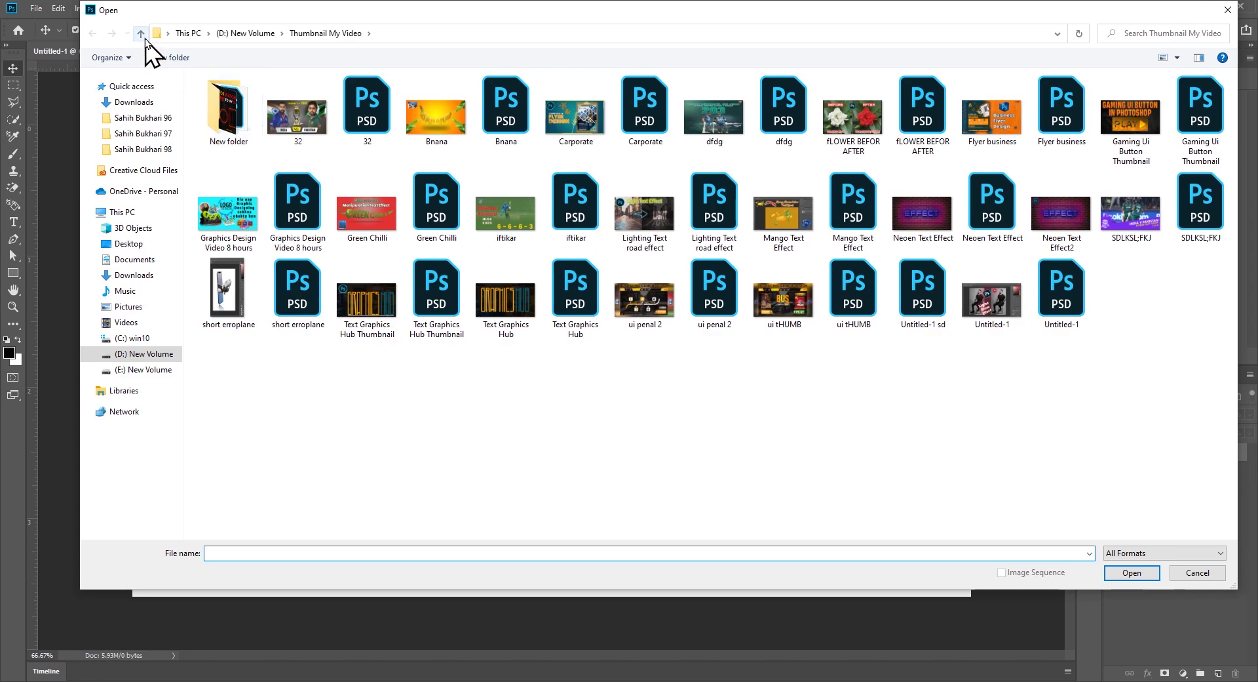
- Open the Capture image from Games Design > New Project Shooting Game > Data and copy it into the Untitled-1 document
{"action": "left_click", "coordinate": [144, 37]}
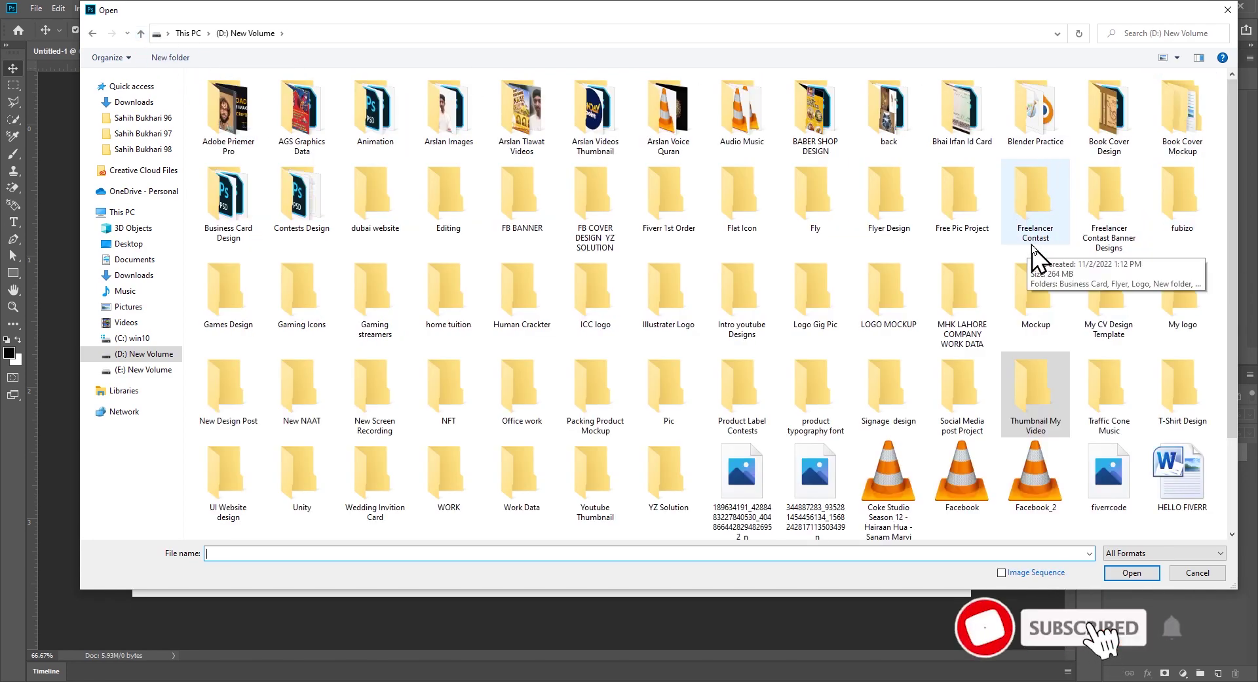
{"action": "double_click", "coordinate": [216, 295]}
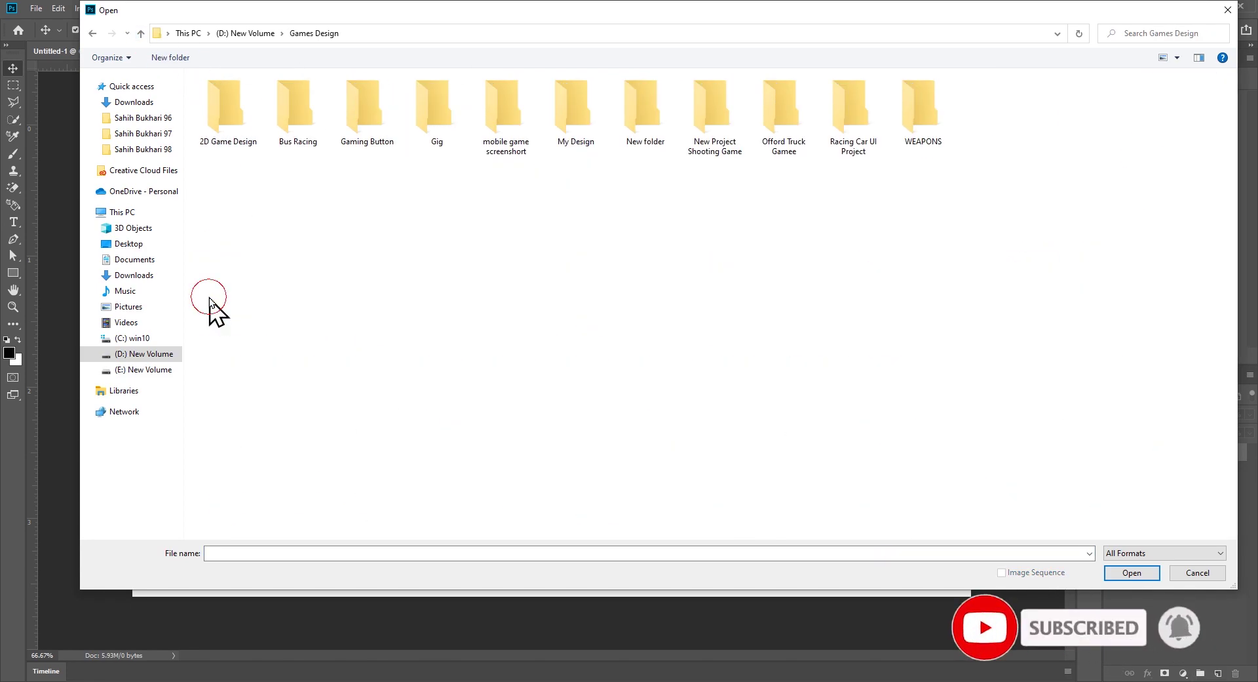
{"action": "left_click", "coordinate": [702, 118]}
{"action": "double_click", "coordinate": [705, 116]}
{"action": "double_click", "coordinate": [224, 118]}
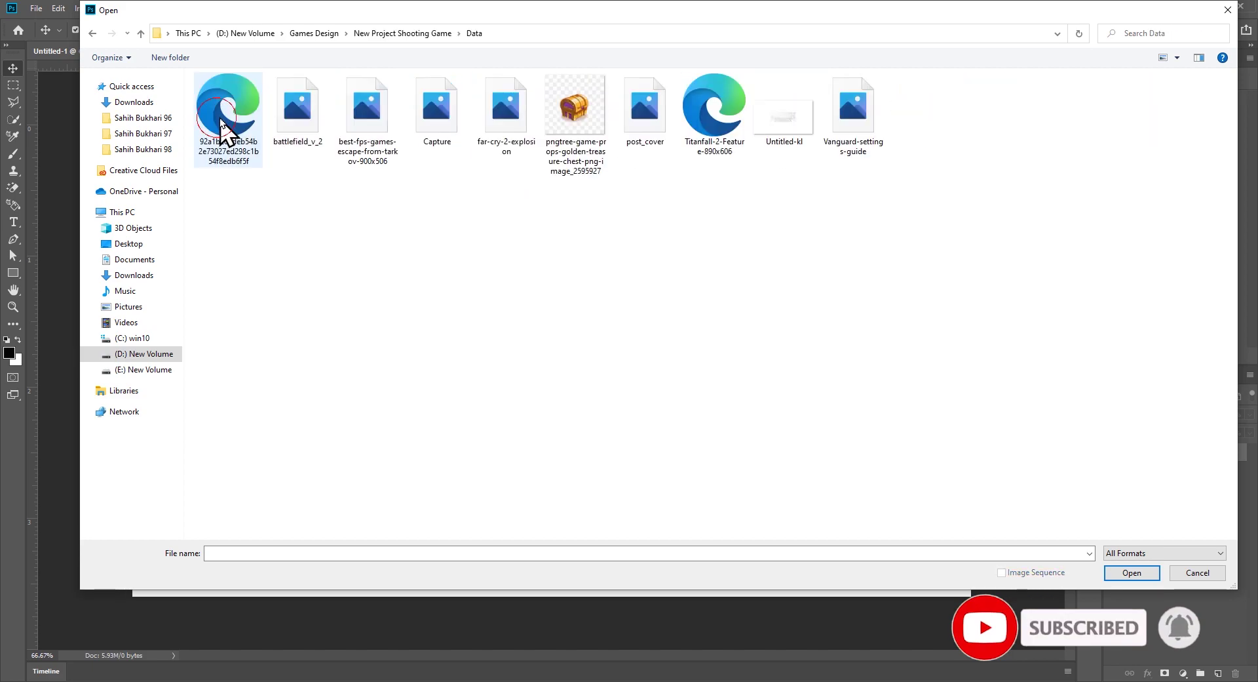
{"action": "left_click", "coordinate": [437, 127]}
{"action": "left_click", "coordinate": [1131, 572]}
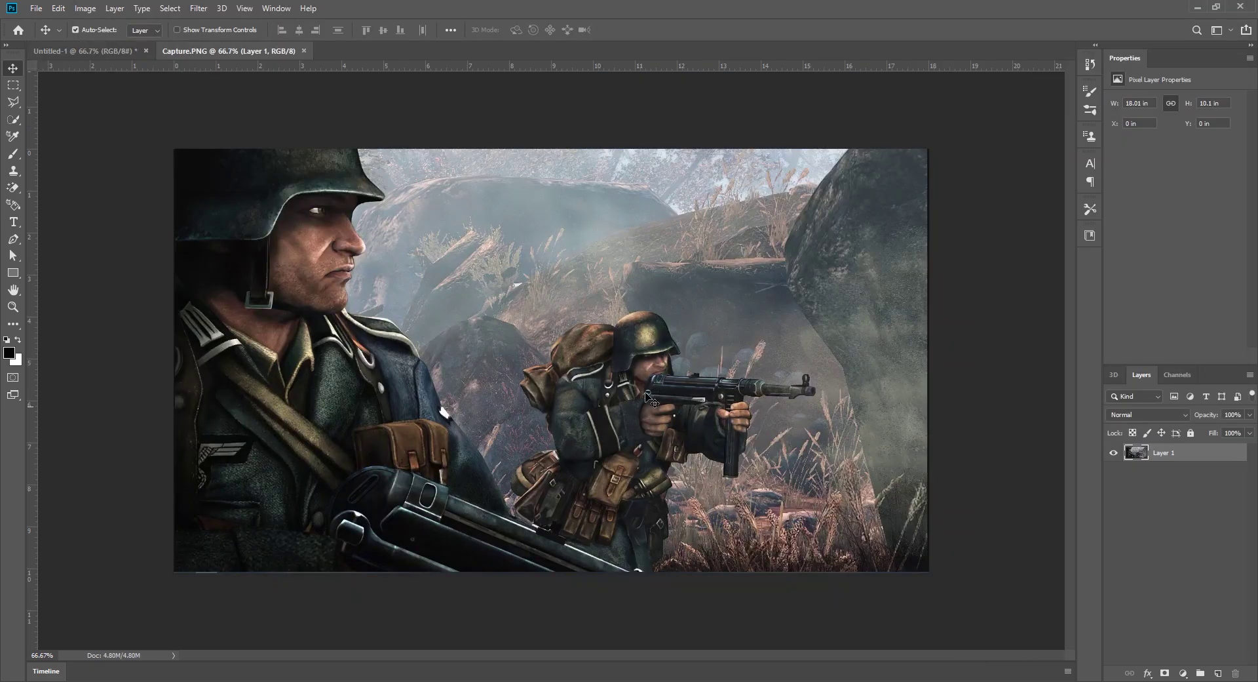
{"action": "left_click_drag", "start_coordinate": [407, 293], "coordinate": [585, 359]}
- Open Untitled-kl.png and copy its line artwork into the Untitled-1 document as a hidden layer above the soldier image
{"action": "left_click", "coordinate": [36, 8]}
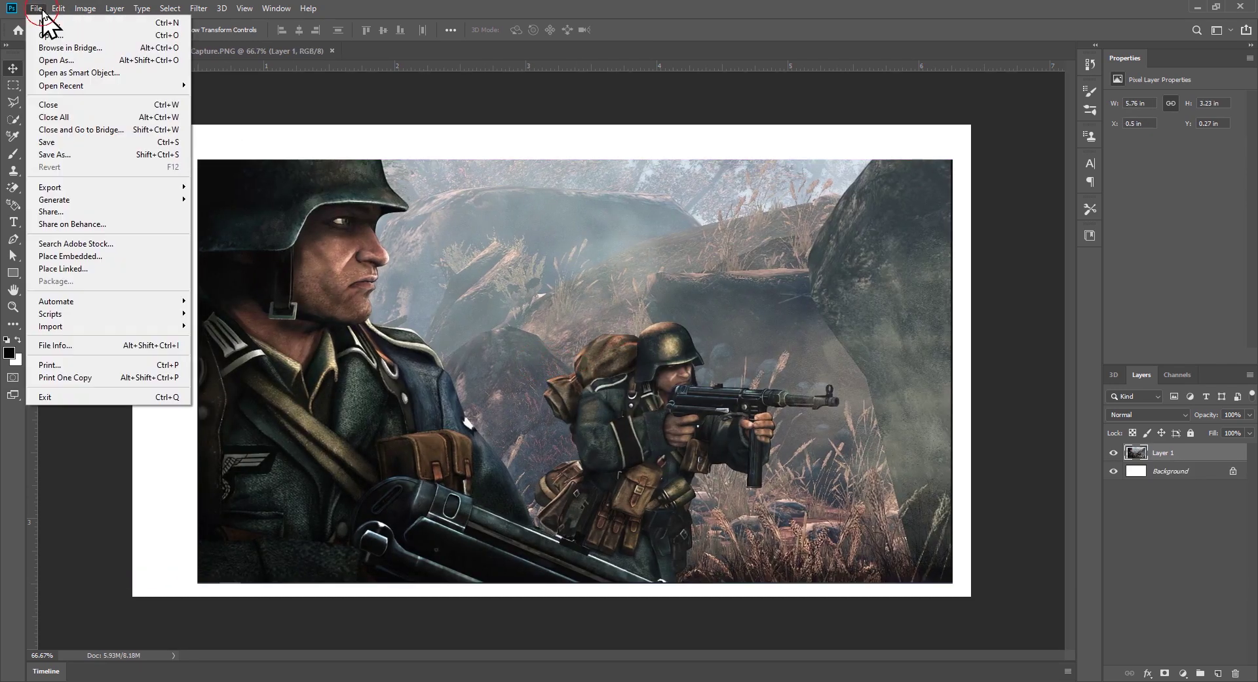
{"action": "left_click", "coordinate": [125, 36]}
{"action": "left_click", "coordinate": [781, 113]}
{"action": "left_click", "coordinate": [1126, 574]}
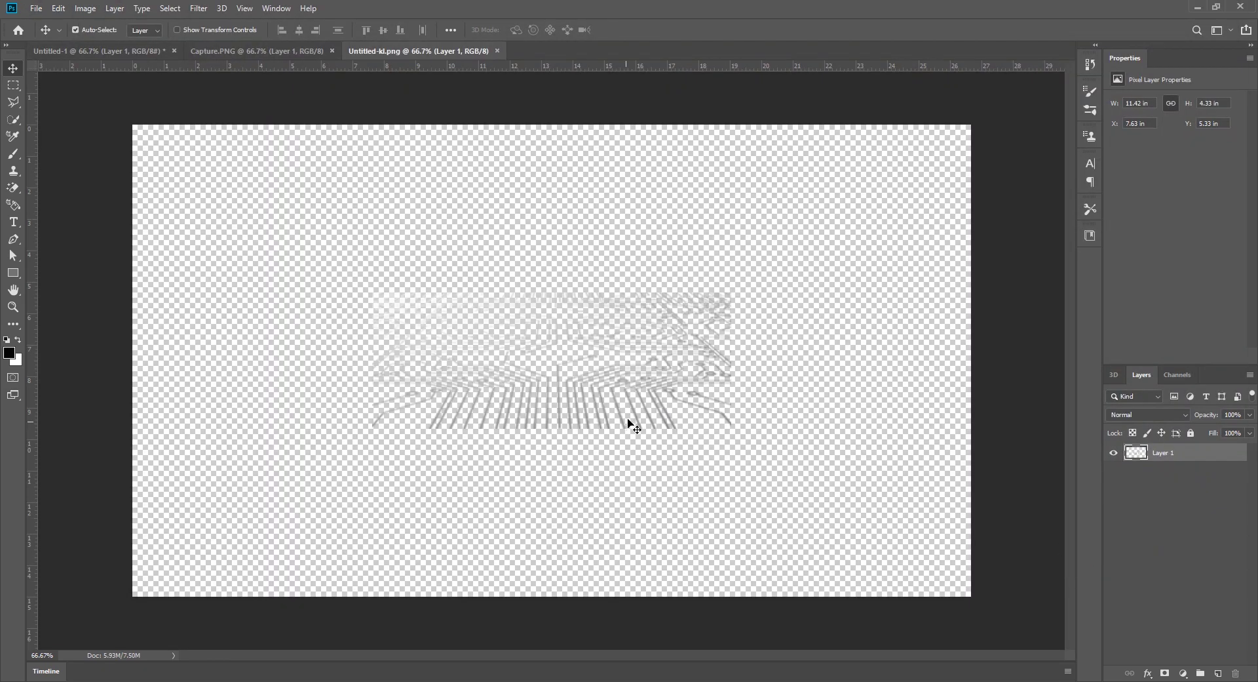
{"action": "left_click", "coordinate": [1204, 452], "text": "ctrl"}
{"action": "left_click_drag", "start_coordinate": [656, 424], "coordinate": [694, 418]}
- Move the soldier image and scale it to about 112.78% so it covers the whole canvas
{"action": "left_click", "coordinate": [1164, 470]}
{"action": "left_click_drag", "start_coordinate": [594, 169], "coordinate": [550, 121]}
{"action": "key", "text": "ctrl+t"}
{"action": "left_click_drag", "start_coordinate": [552, 572], "coordinate": [559, 601]}
{"action": "key", "text": "Right"}
{"action": "key", "text": "Up"}
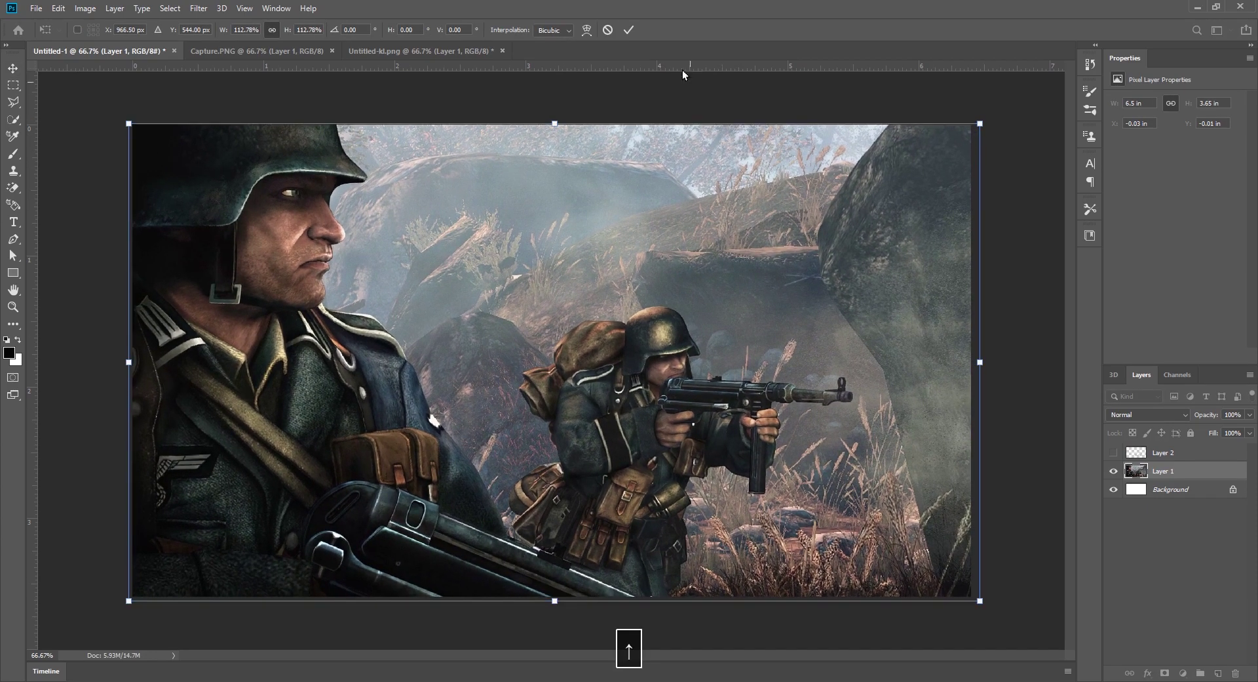
{"action": "key", "text": "Return"}
- Add a black-filled layer directly above the soldier image and set its opacity to 80%
{"action": "left_click", "coordinate": [1218, 673]}
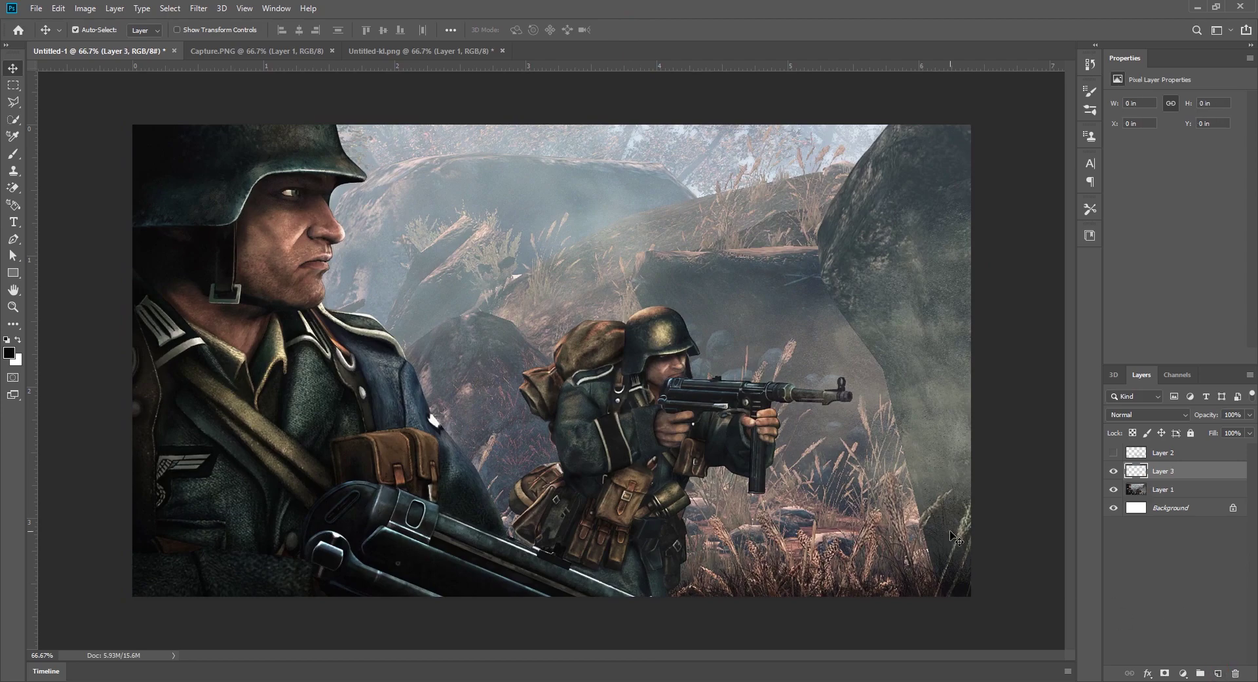
{"action": "key", "text": "alt+Delete"}
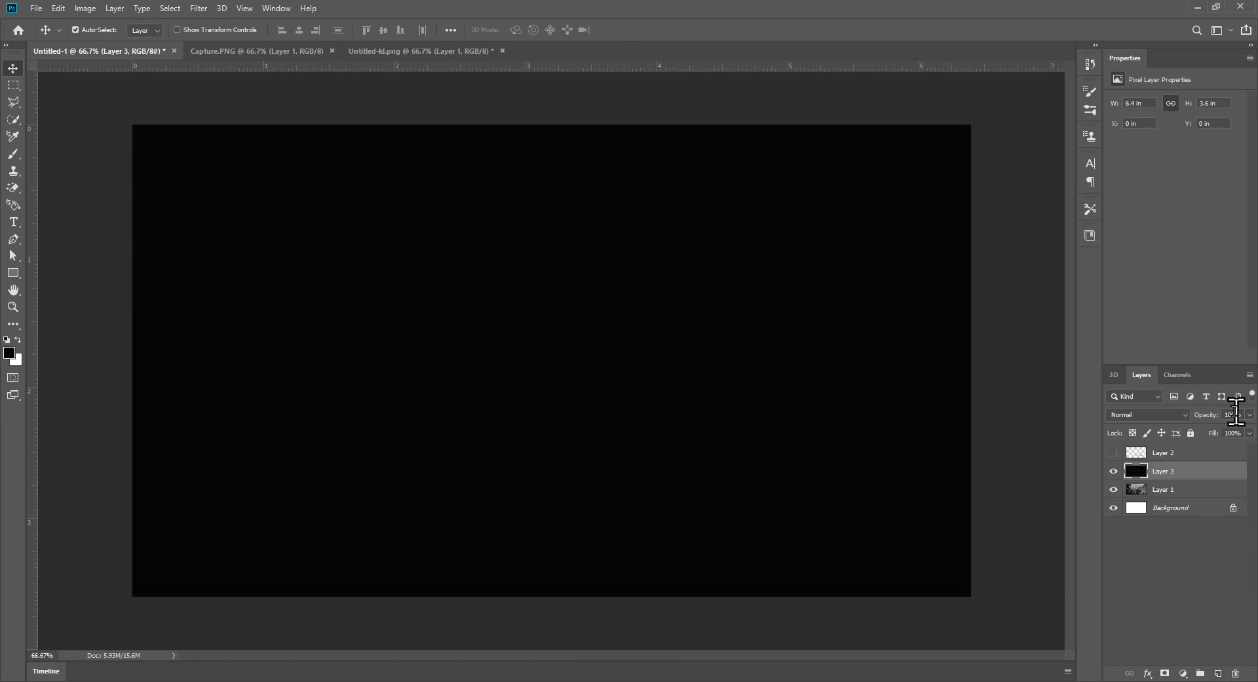
{"action": "type", "text": "50"}
{"action": "key", "text": "Return"}
{"action": "left_click", "coordinate": [1009, 482]}
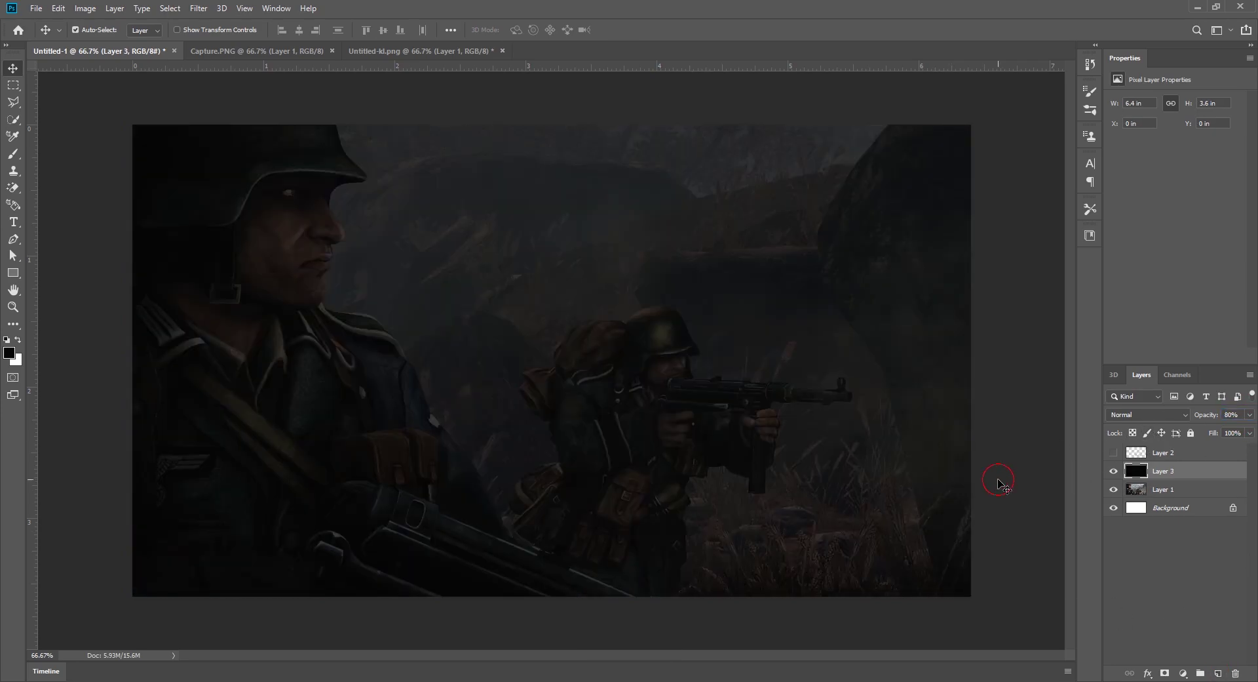
- Draw a rectangle shape about 996 × 351 px near the middle of the canvas
{"action": "right_click", "coordinate": [20, 278]}
{"action": "left_click", "coordinate": [65, 272]}
{"action": "left_click_drag", "start_coordinate": [352, 243], "coordinate": [788, 395]}
- Fill the rectangle with the dark green colour #29483d
{"action": "left_click", "coordinate": [1118, 141]}
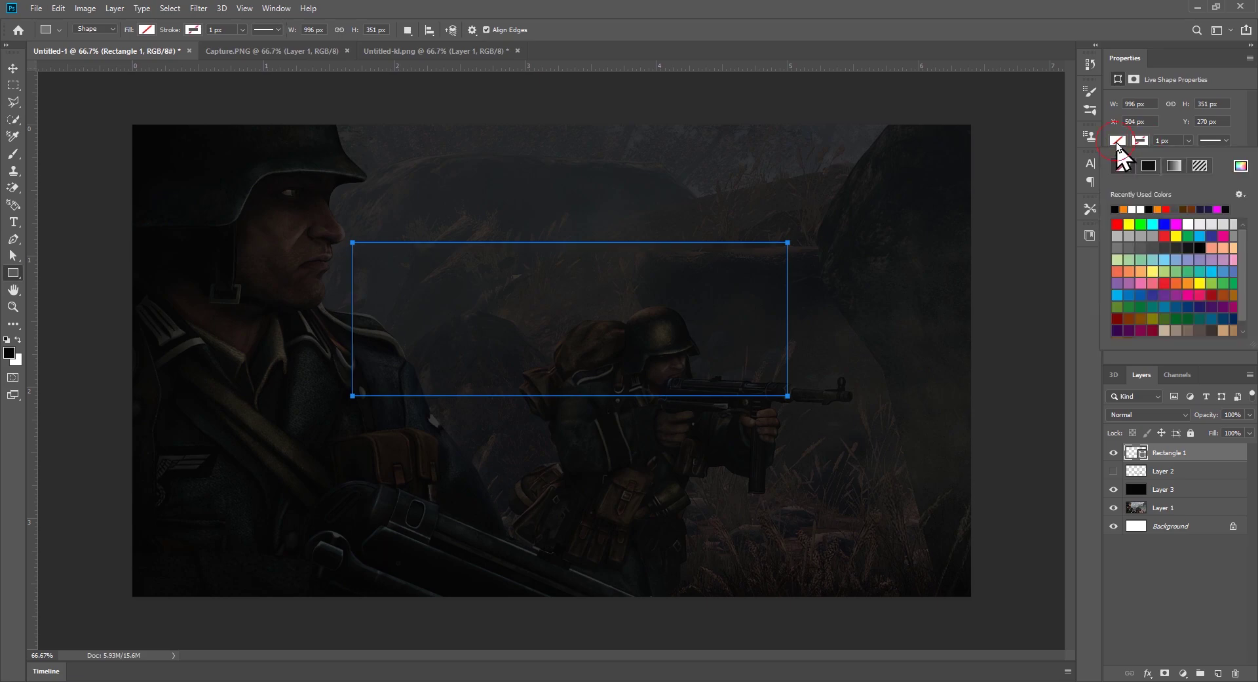
{"action": "left_click", "coordinate": [1241, 165]}
{"action": "left_click", "coordinate": [931, 228]}
{"action": "left_click", "coordinate": [821, 255]}
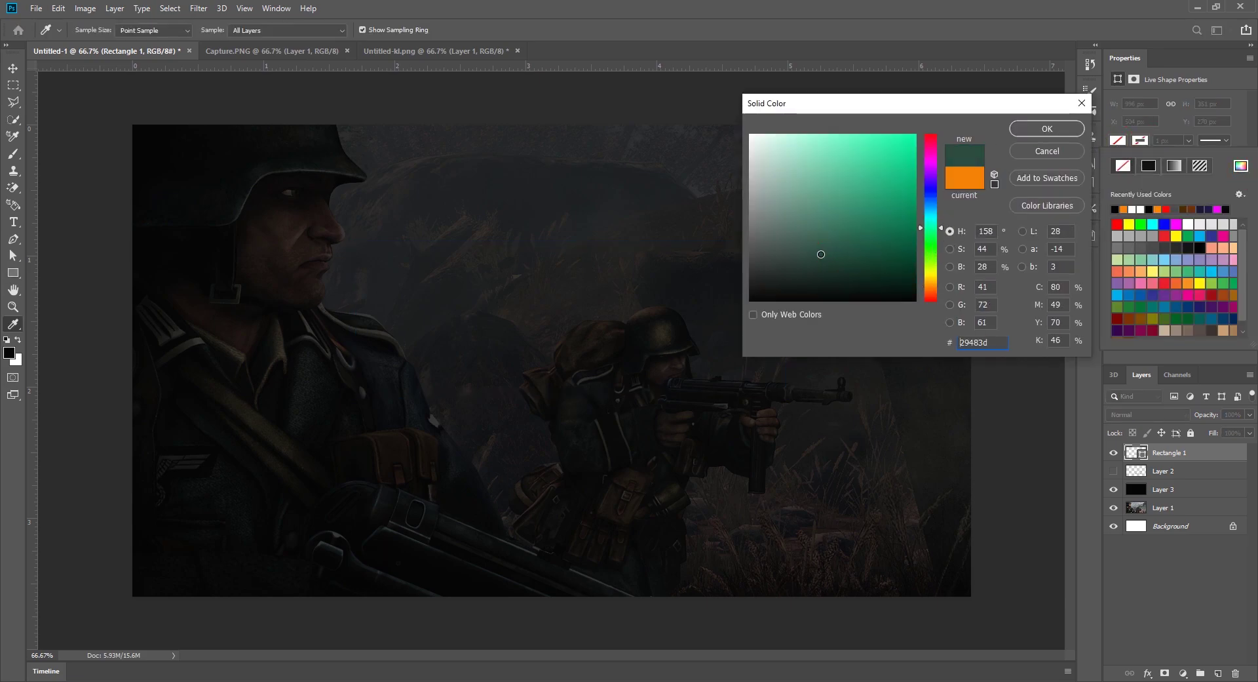
{"action": "left_click", "coordinate": [1046, 128]}
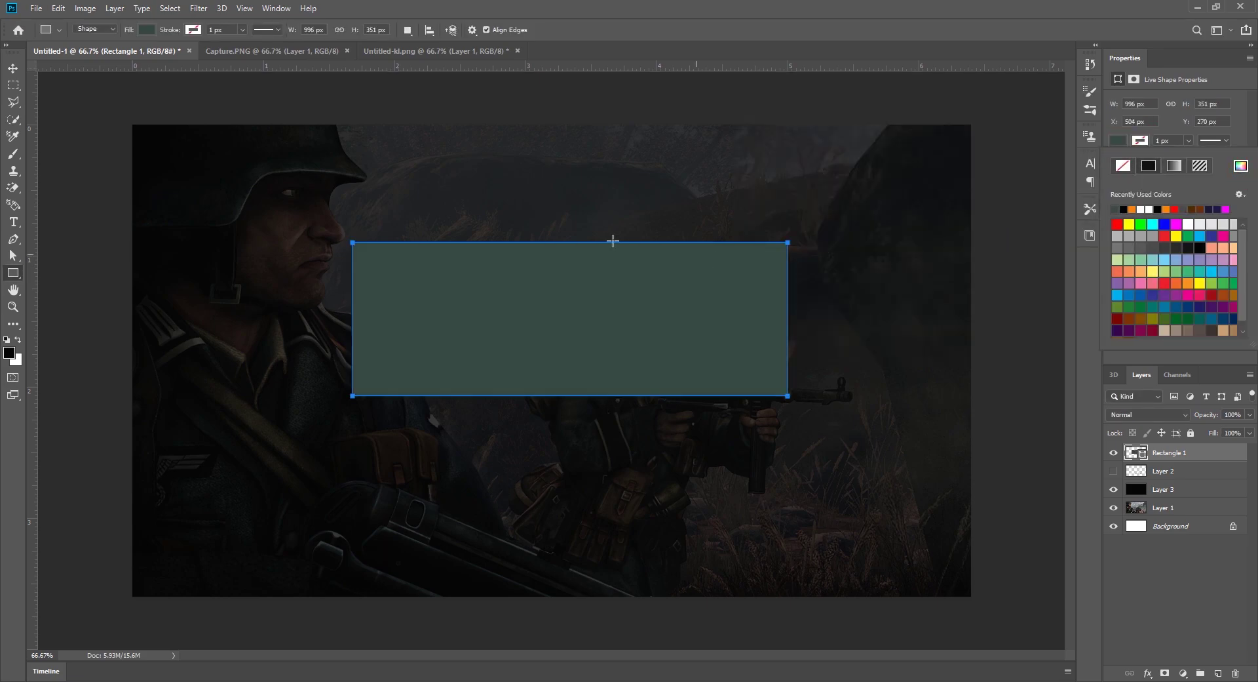
- Move the green rectangle to the canvas's horizontal centre and align it vertically centred with the Background layer
{"action": "left_click", "coordinate": [13, 68]}
{"action": "left_click_drag", "start_coordinate": [608, 309], "coordinate": [590, 323]}
{"action": "left_click", "coordinate": [1180, 528], "text": "ctrl"}
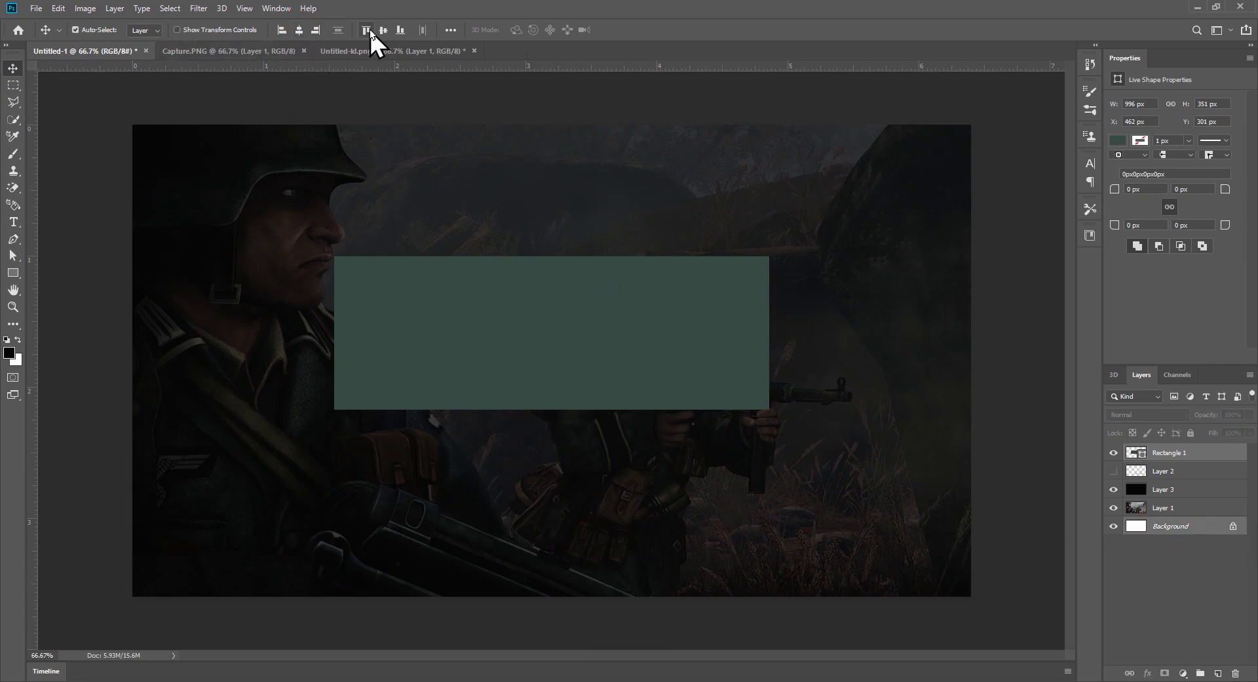
{"action": "left_click", "coordinate": [383, 29]}
- Close the Capture.PNG and Untitled-kl.png documents
{"action": "left_click", "coordinate": [290, 73]}
{"action": "left_click", "coordinate": [304, 50]}
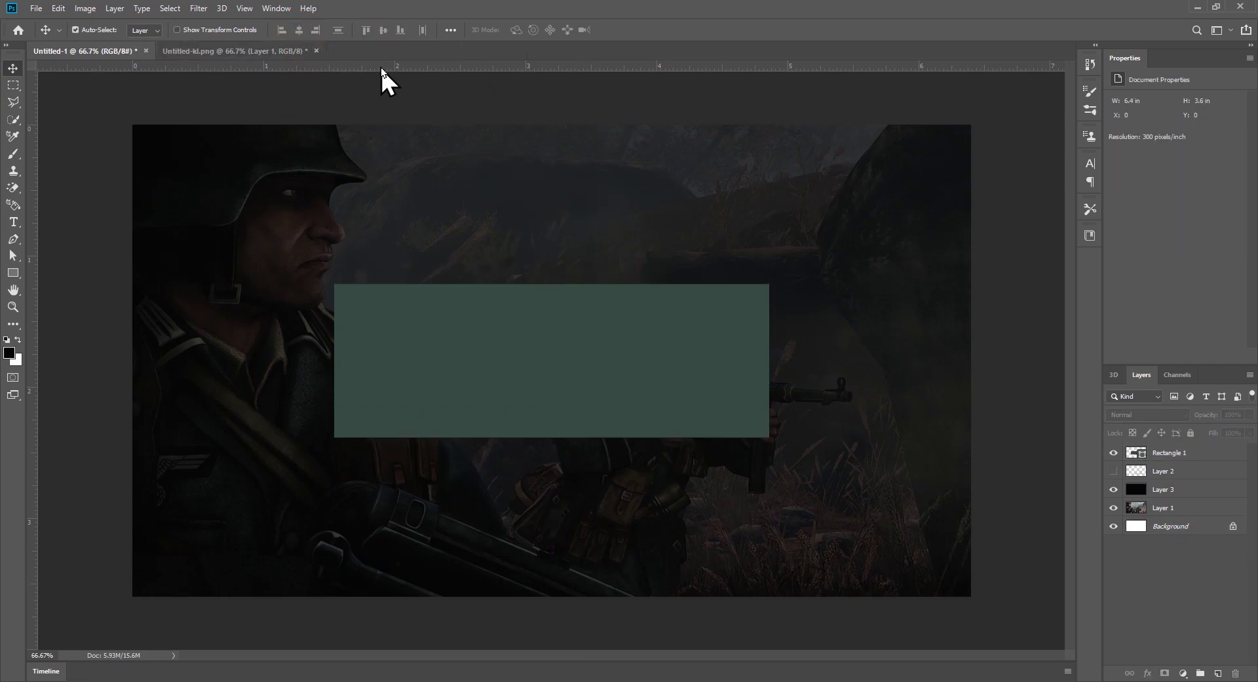
{"action": "left_click", "coordinate": [317, 51]}
{"action": "left_click", "coordinate": [615, 255]}
- Duplicate the green rectangle and give the copy no fill and a white 1 px stroke
{"action": "left_click", "coordinate": [627, 338]}
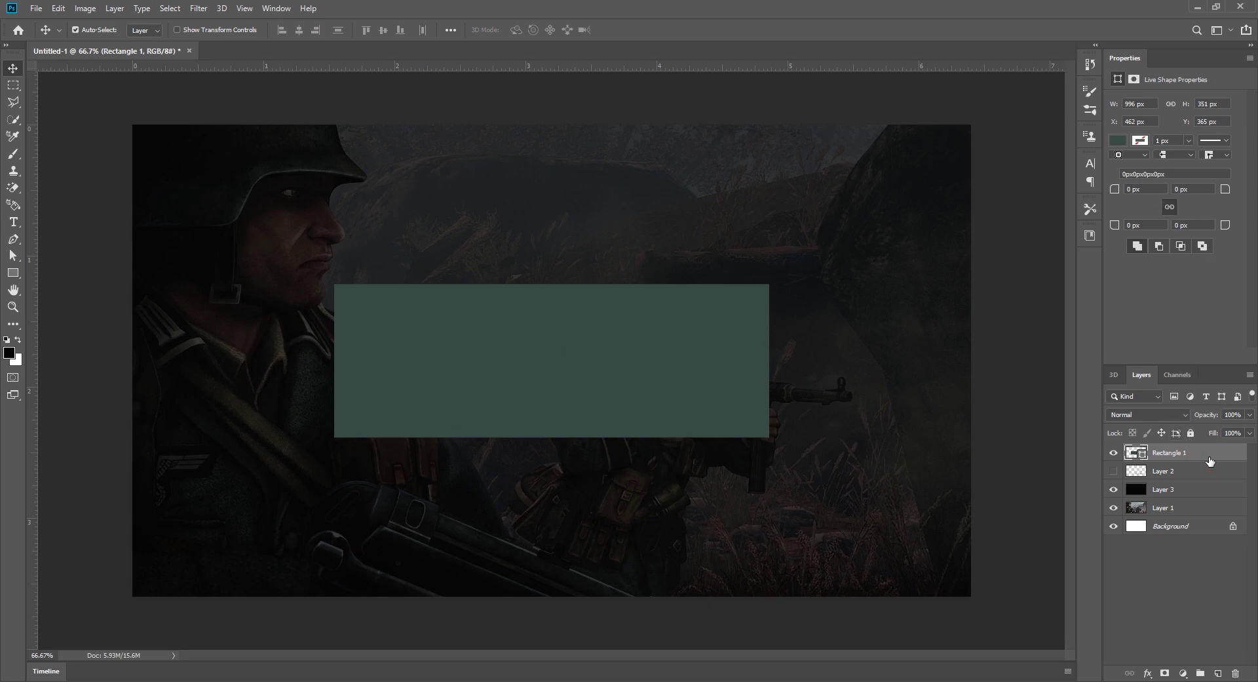
{"action": "key", "text": "ctrl+j"}
{"action": "left_click", "coordinate": [1123, 141]}
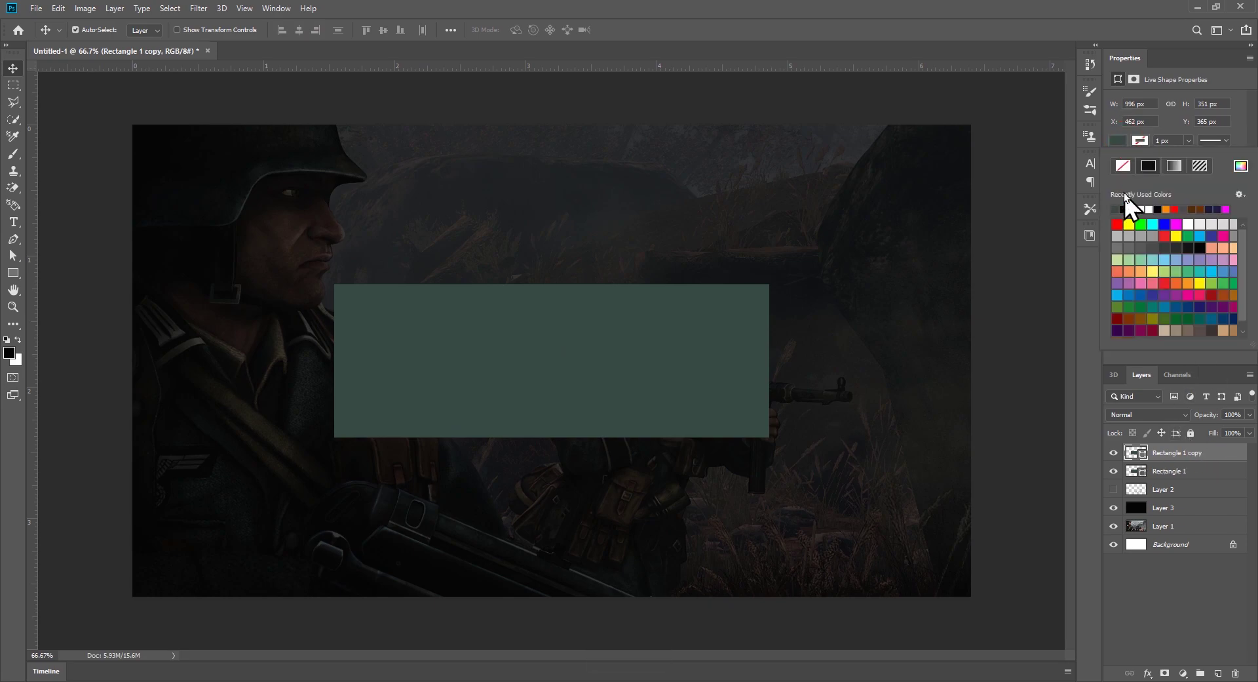
{"action": "left_click", "coordinate": [1123, 165]}
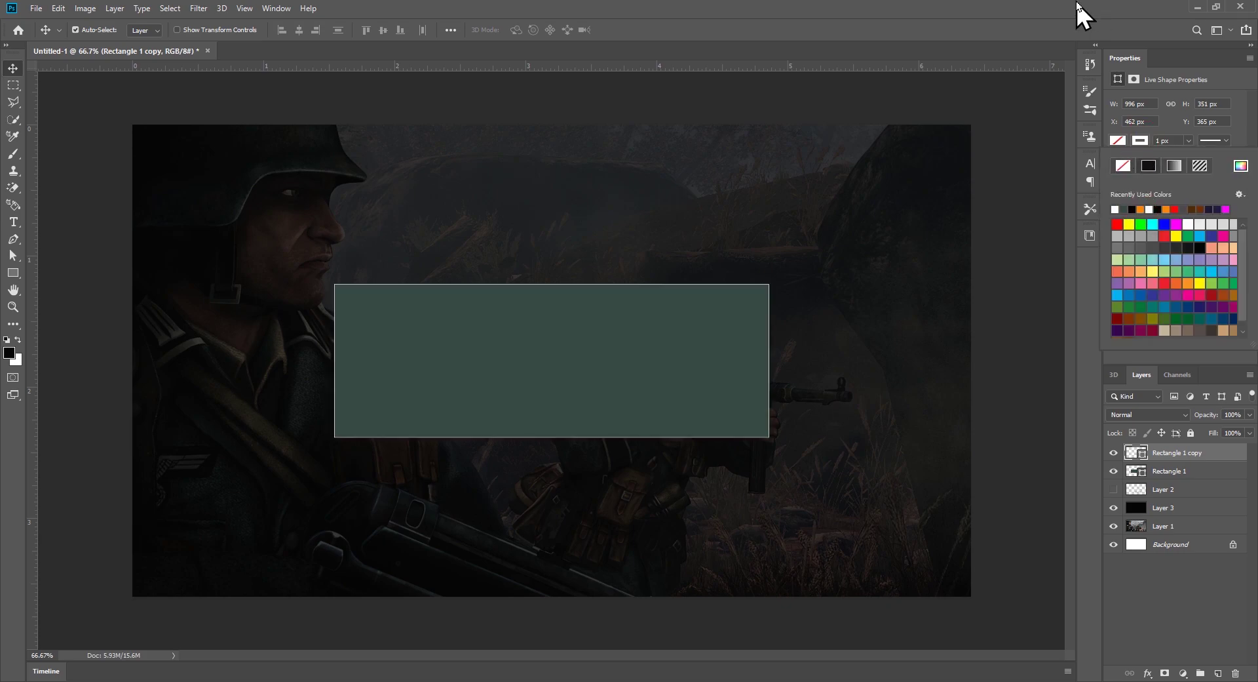
- Set the opacity of the green rectangle layer to 60%
{"action": "left_click", "coordinate": [704, 339]}
{"action": "type", "text": "80"}
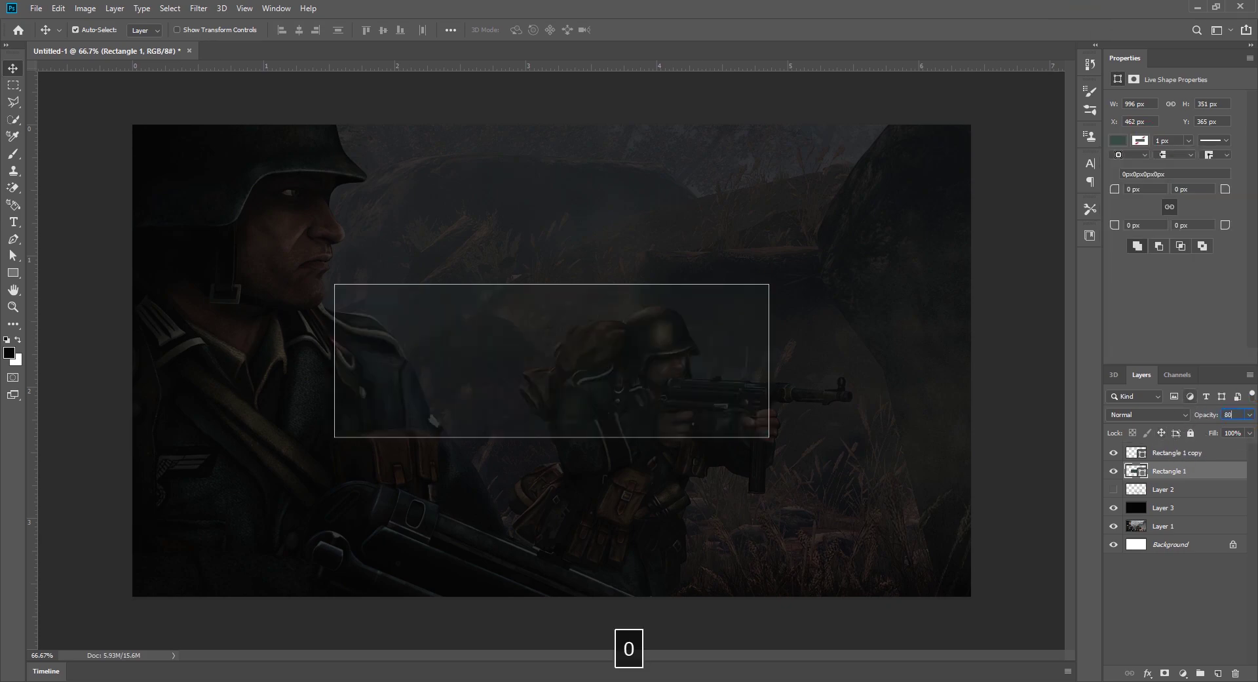
{"action": "key", "text": "BackSpace"}
{"action": "key", "text": "BackSpace"}
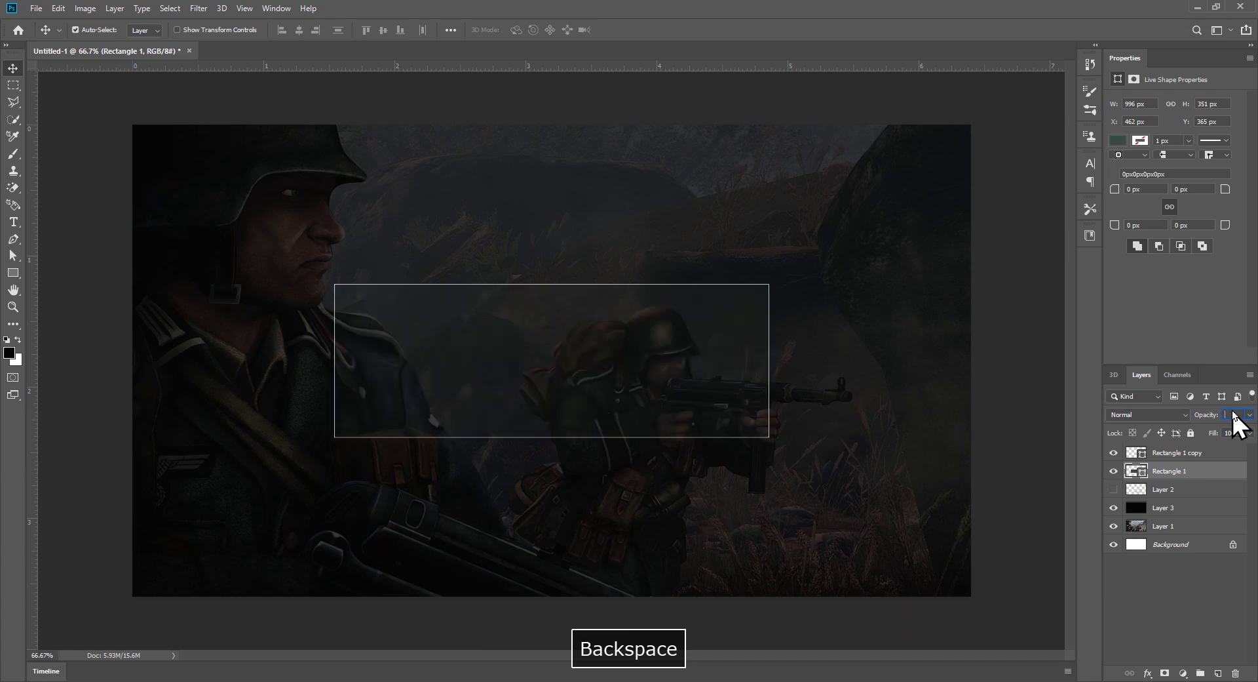
{"action": "type", "text": "60"}
{"action": "key", "text": "Return"}
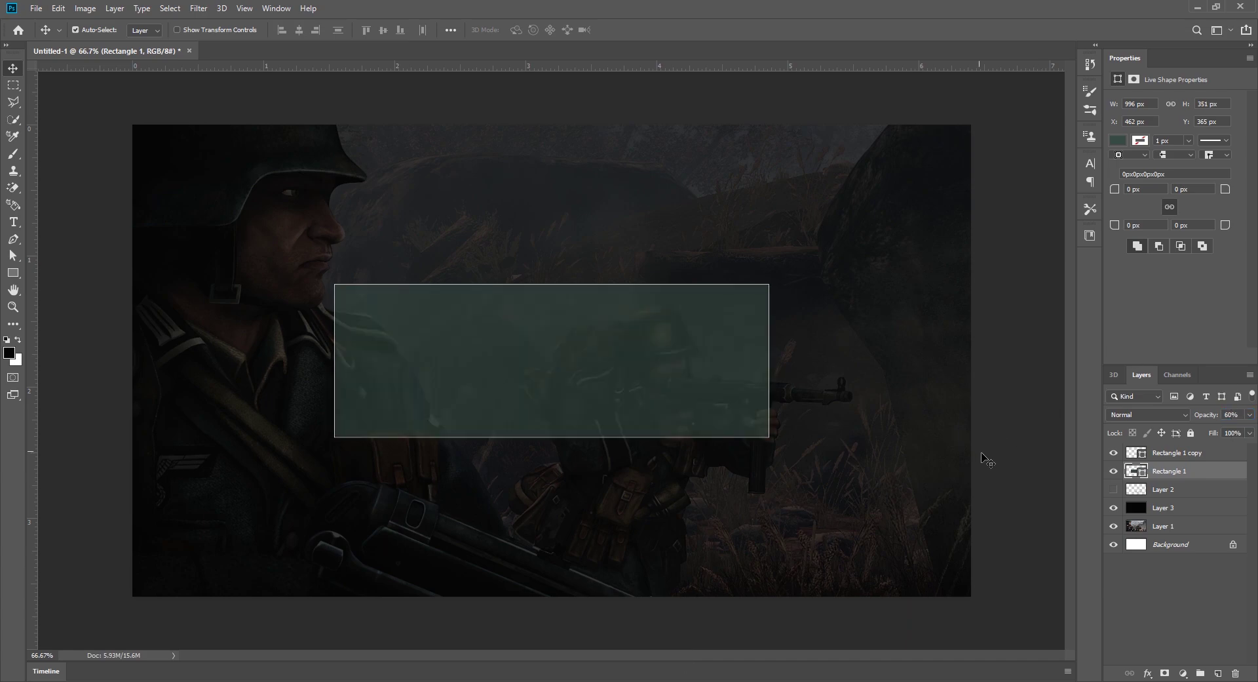
- Duplicate the semi-transparent green rectangle layer
{"action": "left_click", "coordinate": [1168, 462], "text": "ctrl"}
{"action": "left_click", "coordinate": [1181, 475]}
{"action": "key", "text": "ctrl+j"}
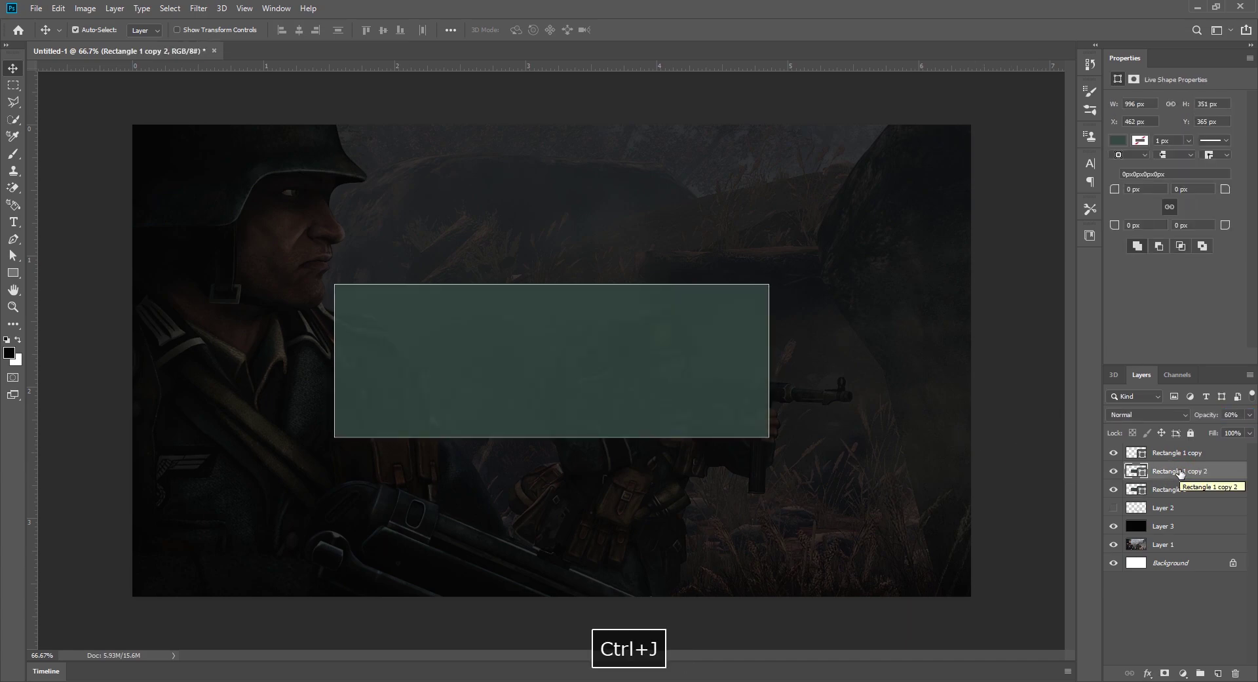
- Set the new rectangle copy's opacity to 100% and its fill to orange
{"action": "double_click", "coordinate": [1223, 473]}
{"action": "key", "text": "Escape"}
{"action": "left_click_drag", "start_coordinate": [1234, 430], "coordinate": [1249, 430]}
{"action": "left_click", "coordinate": [1118, 139]}
{"action": "left_click", "coordinate": [1157, 223]}
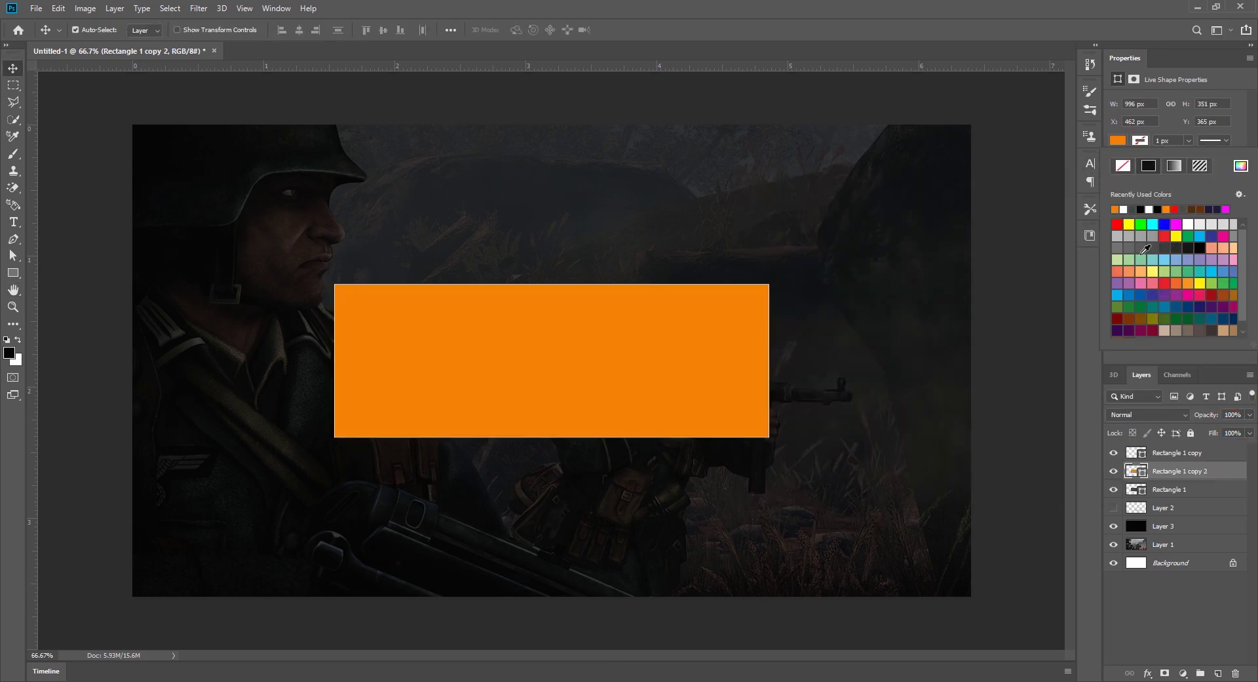
- Add a Gradient Overlay effect to the orange rectangle
{"action": "left_click", "coordinate": [1229, 475]}
{"action": "double_click", "coordinate": [1235, 474]}
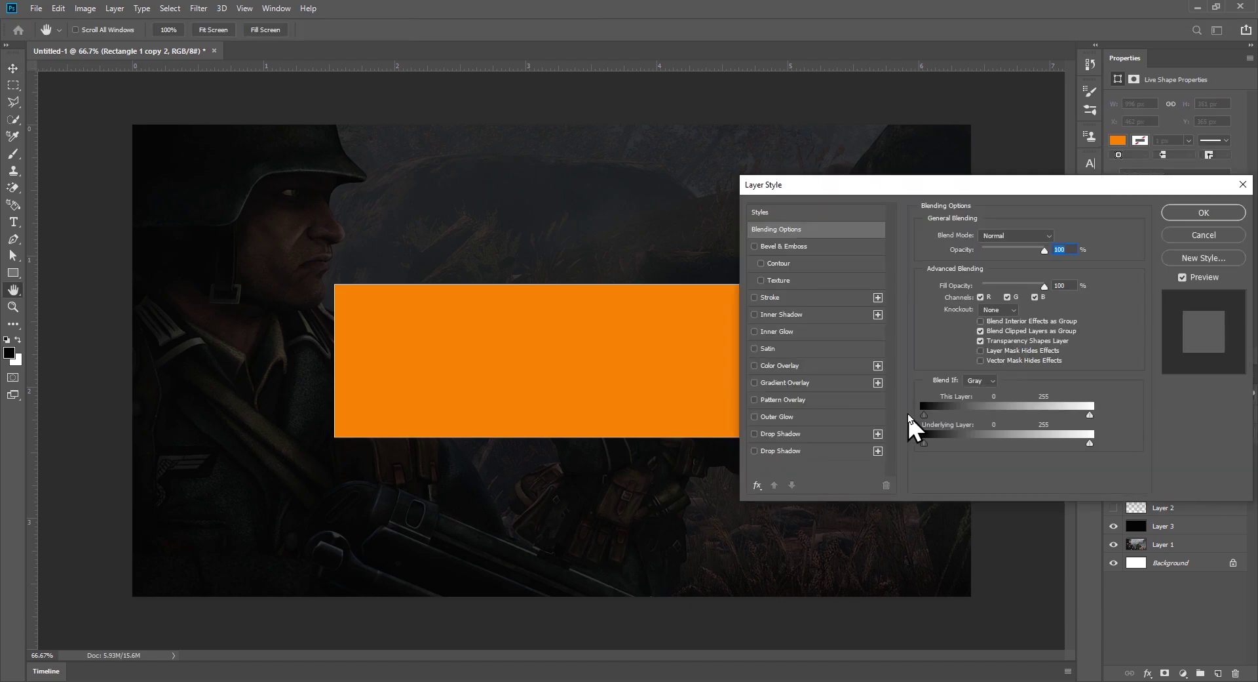
{"action": "left_click", "coordinate": [812, 382]}
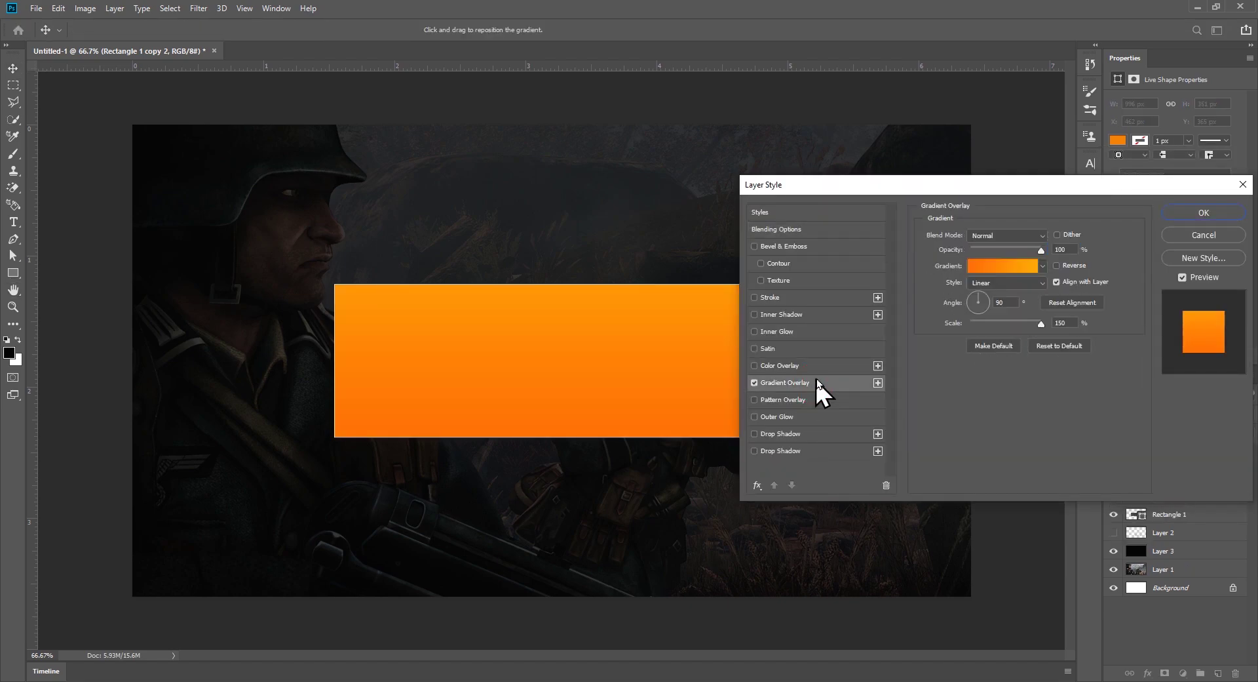
- Change the overlay gradient's start stop to #141414 and reverse the gradient direction
{"action": "left_click", "coordinate": [995, 266]}
{"action": "left_click", "coordinate": [490, 342]}
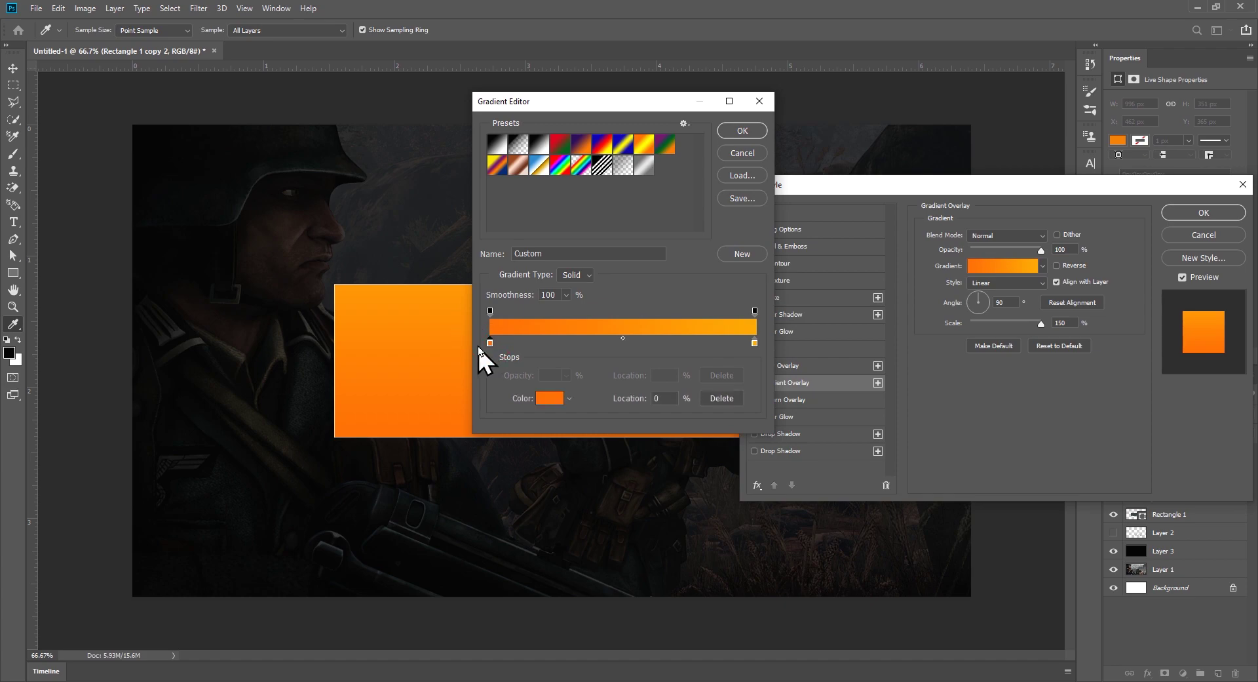
{"action": "left_click", "coordinate": [549, 398]}
{"action": "left_click_drag", "start_coordinate": [760, 288], "coordinate": [742, 289]}
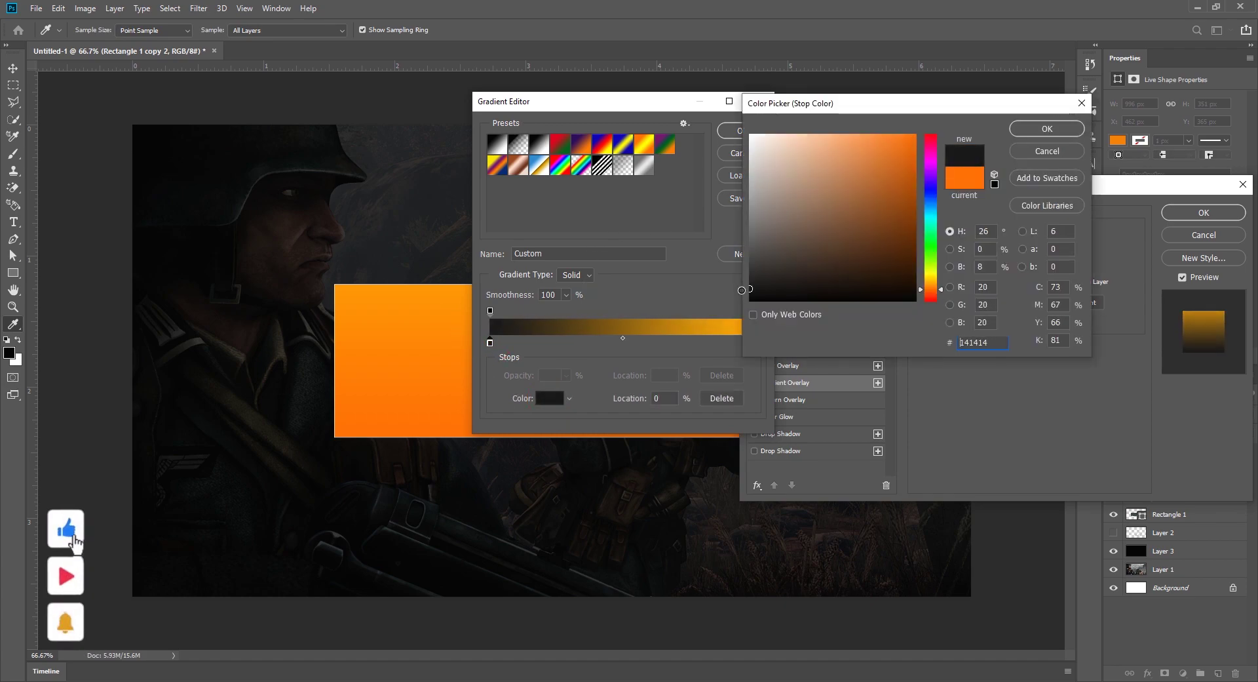
{"action": "left_click", "coordinate": [1048, 129]}
{"action": "left_click", "coordinate": [739, 131]}
{"action": "left_click", "coordinate": [1068, 265]}
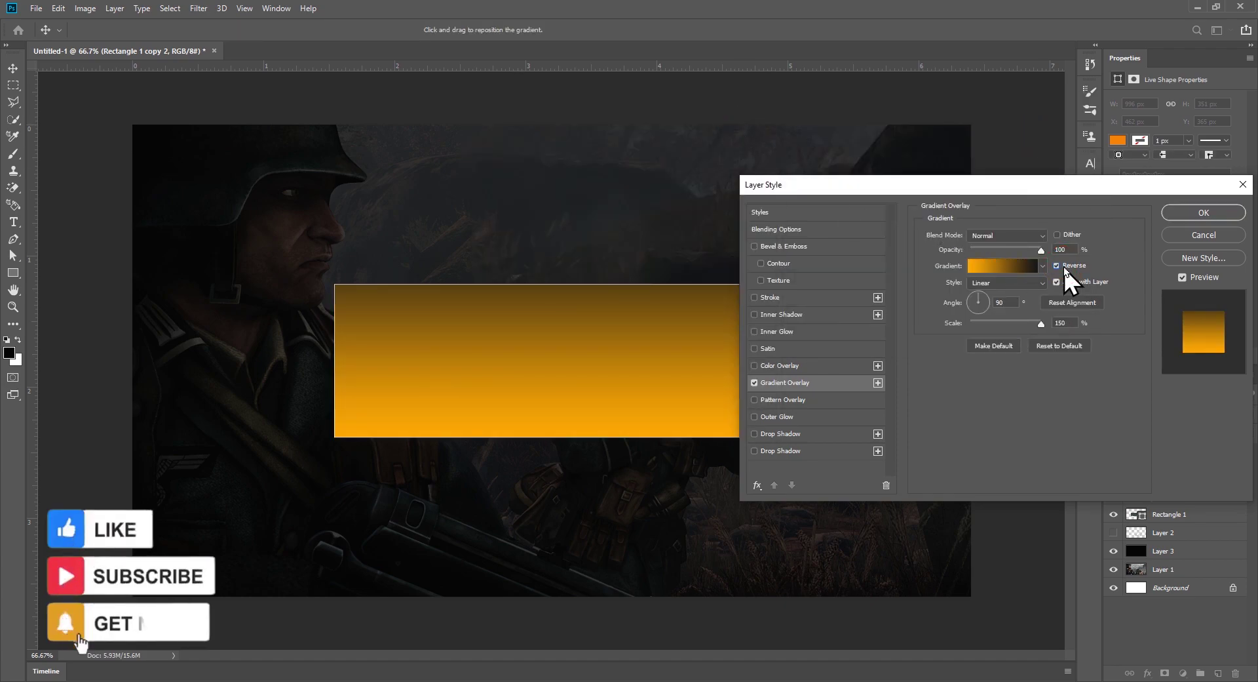
{"action": "left_click", "coordinate": [1224, 211]}
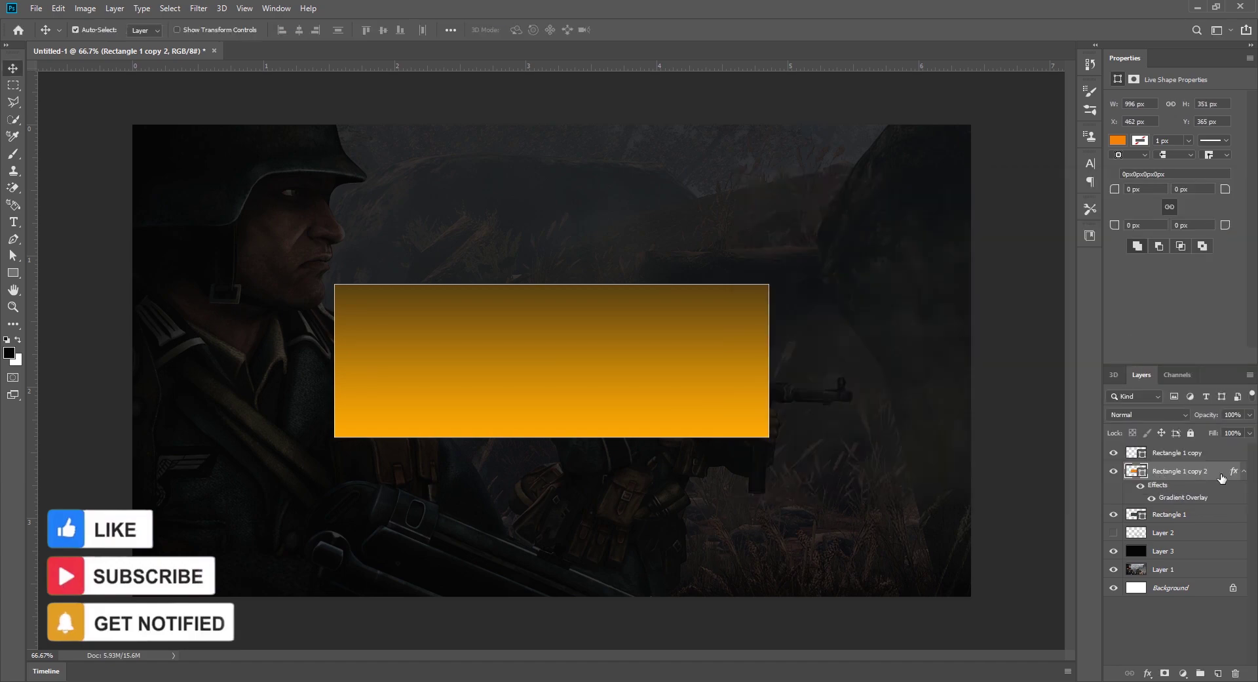
- Open the Vanguard-settings-guide image from the Data folder
{"action": "left_click", "coordinate": [58, 8]}
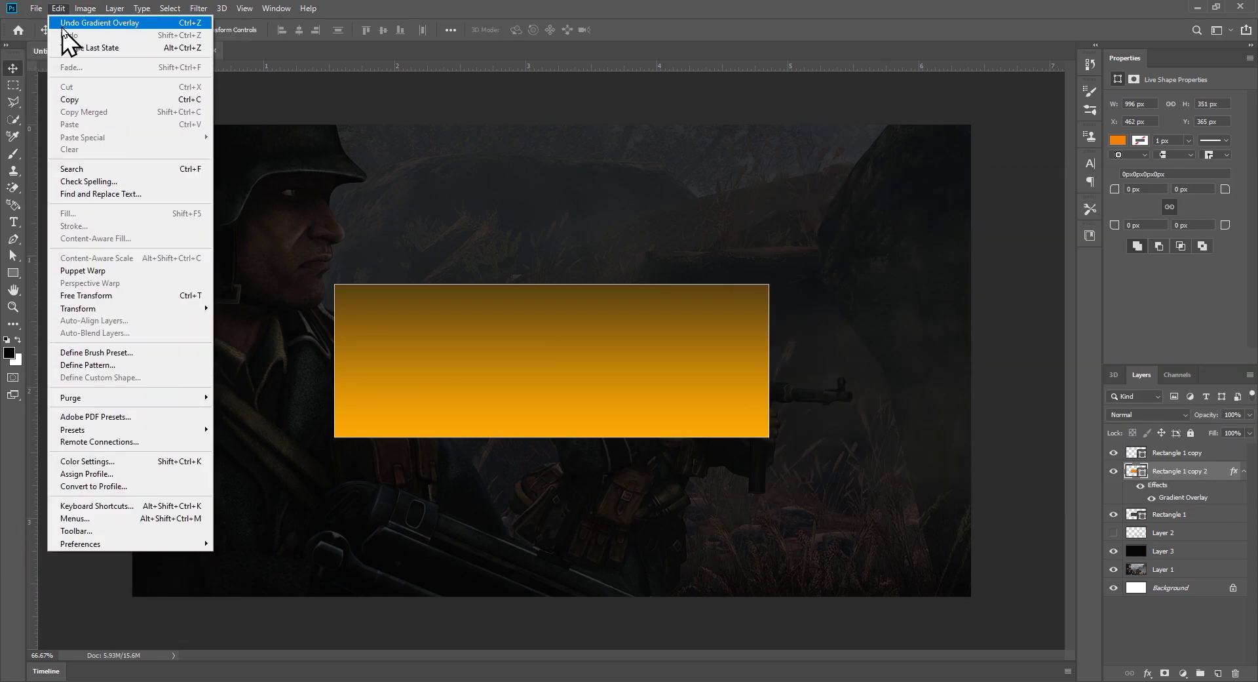
{"action": "mouse_move", "coordinate": [36, 8]}
{"action": "left_click", "coordinate": [65, 35]}
{"action": "left_click", "coordinate": [837, 119]}
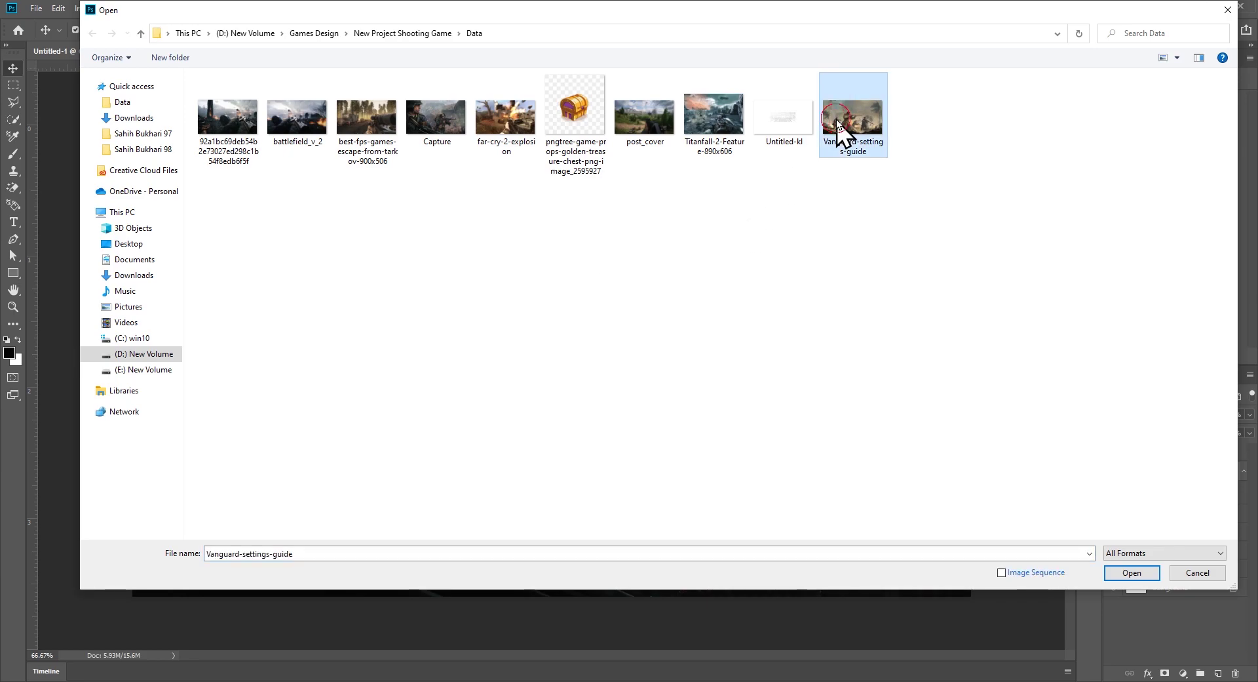
{"action": "left_click", "coordinate": [1108, 570]}
- Convert the battle image's background to a normal layer and copy it into Untitled-1 above the orange rectangle
{"action": "left_click", "coordinate": [631, 282]}
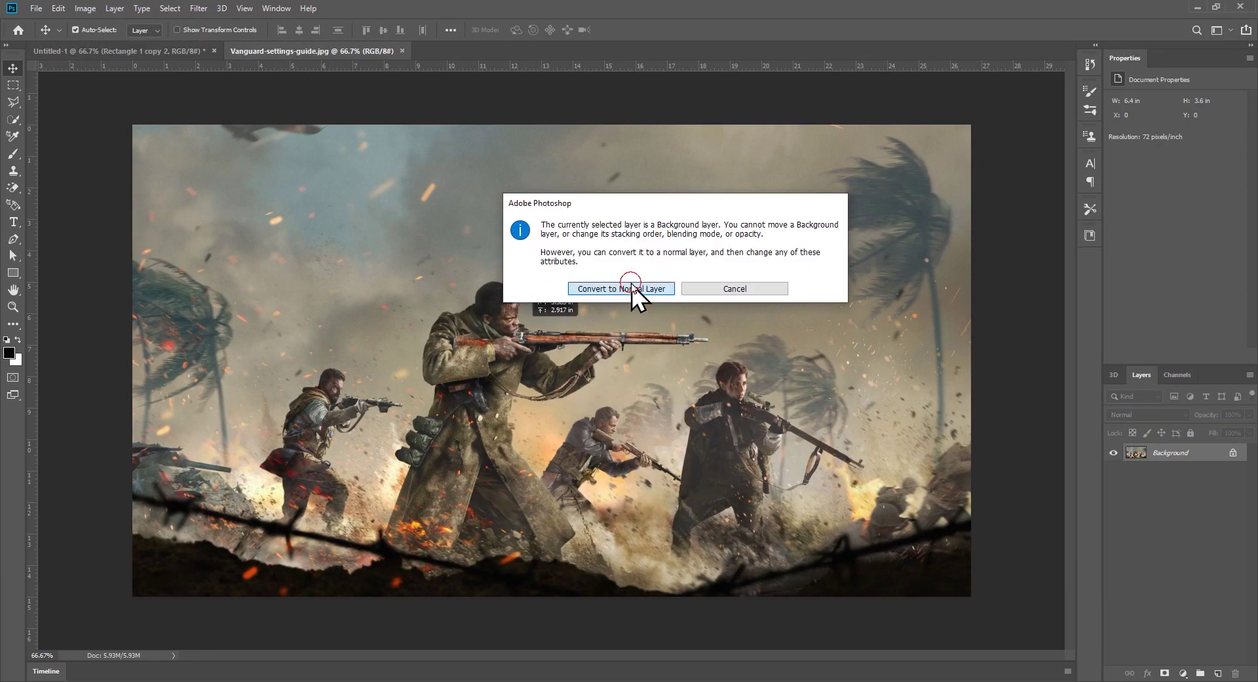
{"action": "left_click", "coordinate": [631, 285]}
{"action": "left_click_drag", "start_coordinate": [632, 285], "coordinate": [556, 391]}
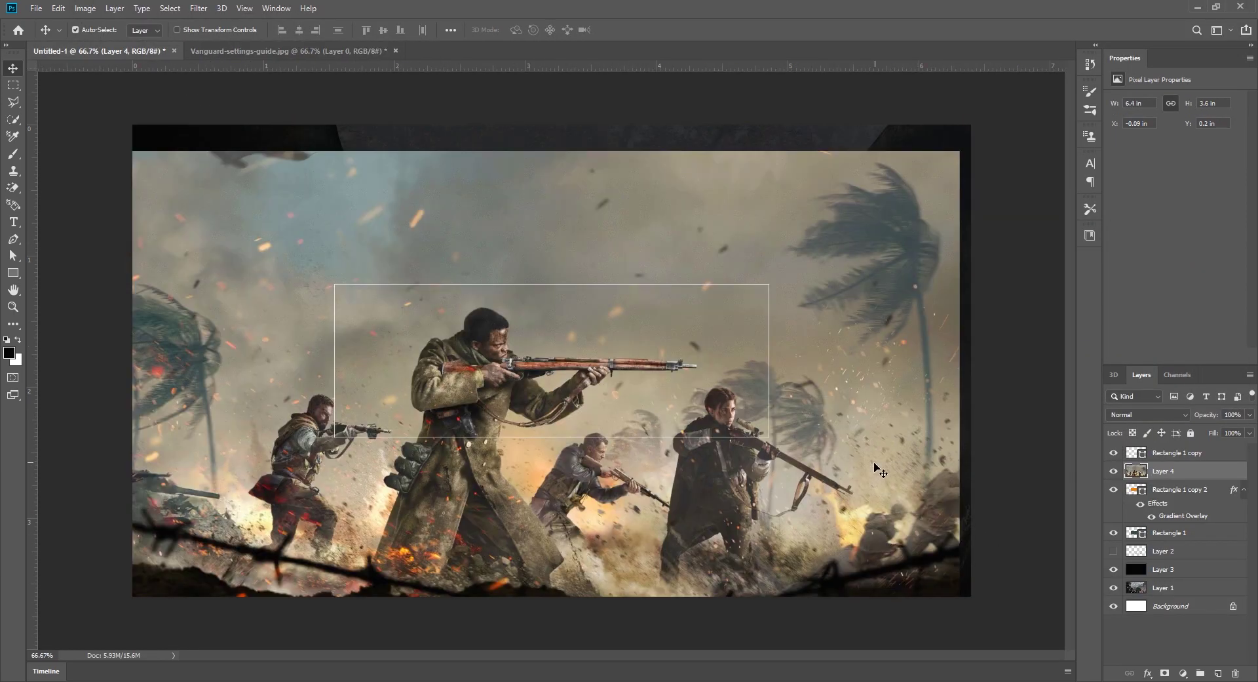
- Scale the battle image to about 3.28 × 1.17 in and fit it over the orange rectangle
{"action": "key", "text": "ctrl+t"}
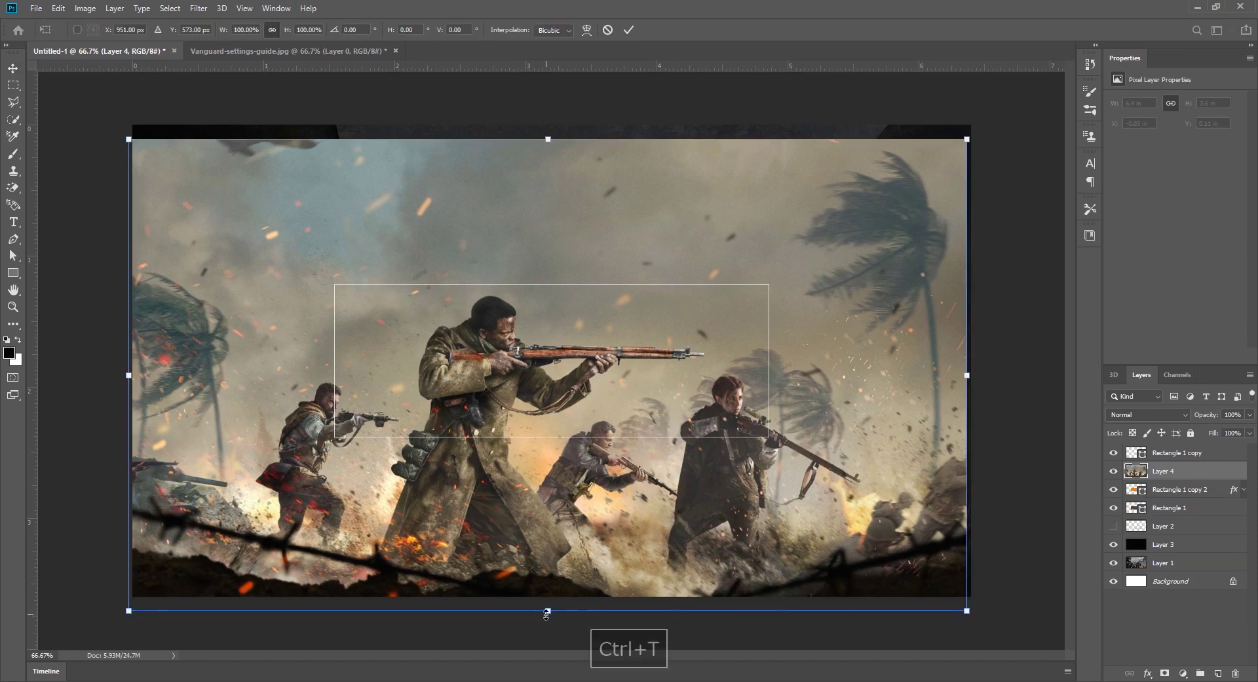
{"action": "left_click_drag", "start_coordinate": [548, 613], "coordinate": [545, 438]}
{"action": "left_click_drag", "start_coordinate": [547, 139], "coordinate": [559, 278]}
{"action": "left_click_drag", "start_coordinate": [685, 361], "coordinate": [763, 364]}
{"action": "left_click", "coordinate": [631, 32]}
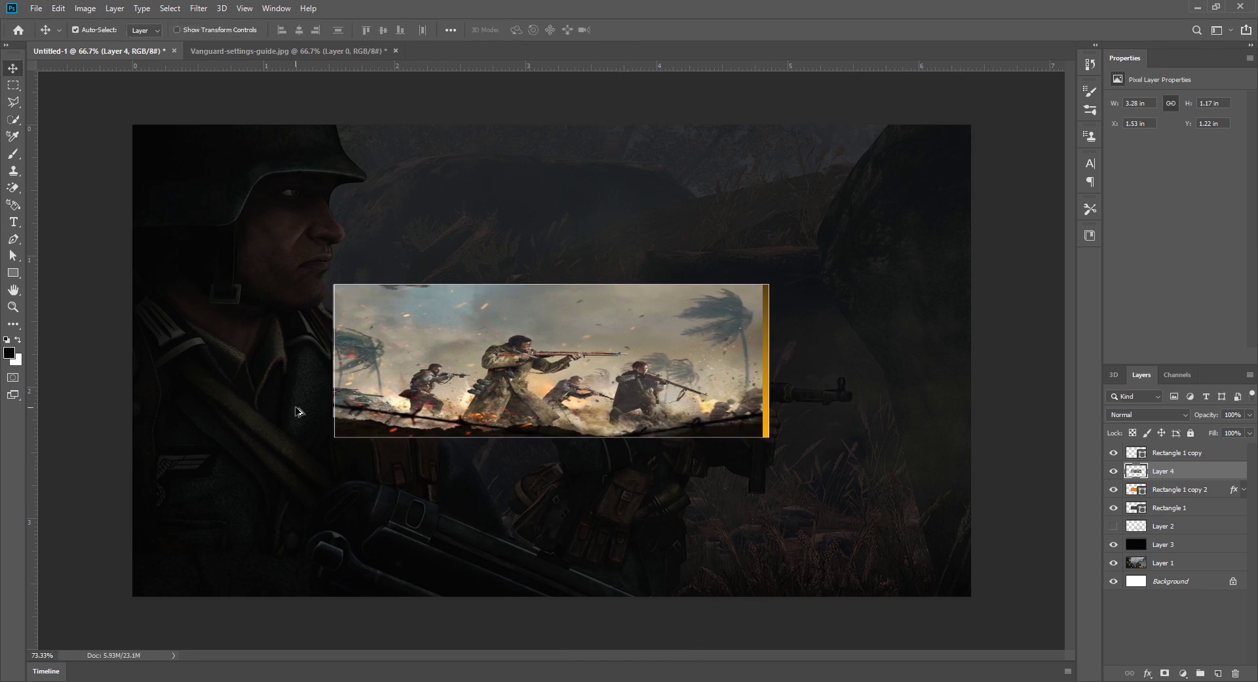
- Narrow the battle image to about 3.27 in wide so its left edge meets the panel's white outline
{"action": "scroll", "coordinate": [298, 416], "scroll_direction": "up", "scroll_amount": 10}
{"action": "key", "text": "ctrl+t"}
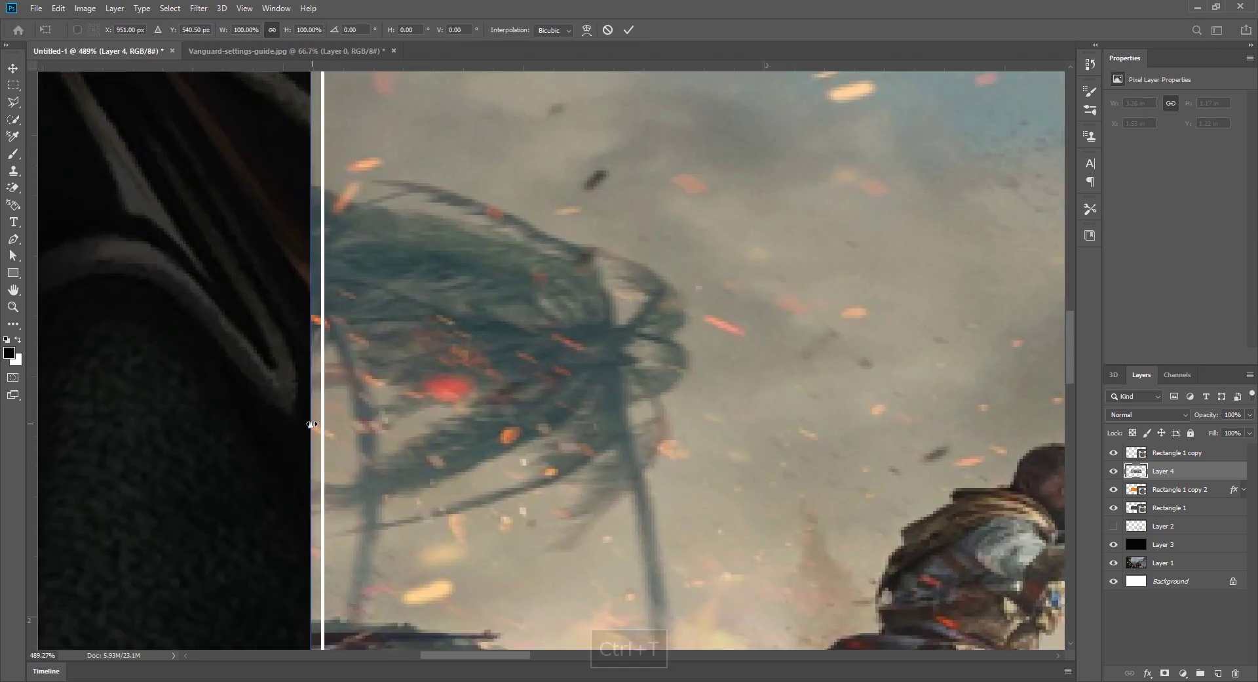
{"action": "left_click_drag", "start_coordinate": [311, 424], "coordinate": [321, 420]}
{"action": "left_click", "coordinate": [628, 30]}
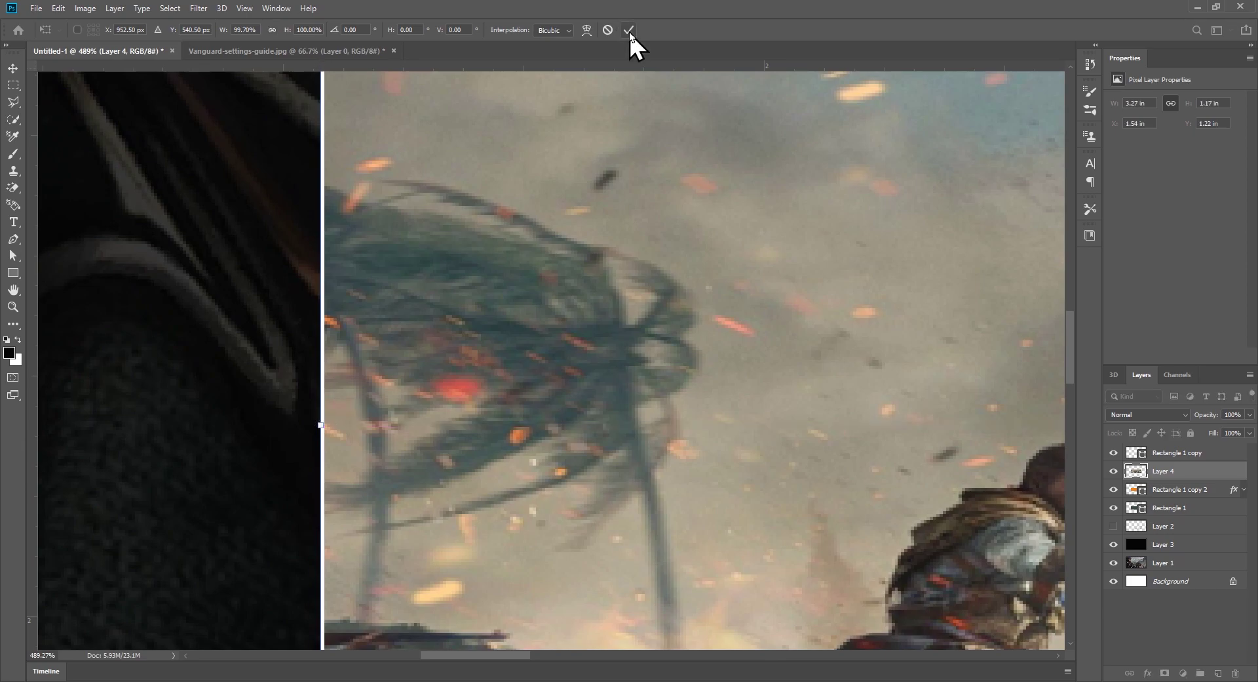
- Stretch the battle image's right edge out to the panel outline, making it about 3.32 in wide
{"action": "scroll", "coordinate": [598, 225], "scroll_direction": "down", "scroll_amount": 8}
{"action": "scroll", "coordinate": [615, 261], "scroll_direction": "up", "scroll_amount": 8}
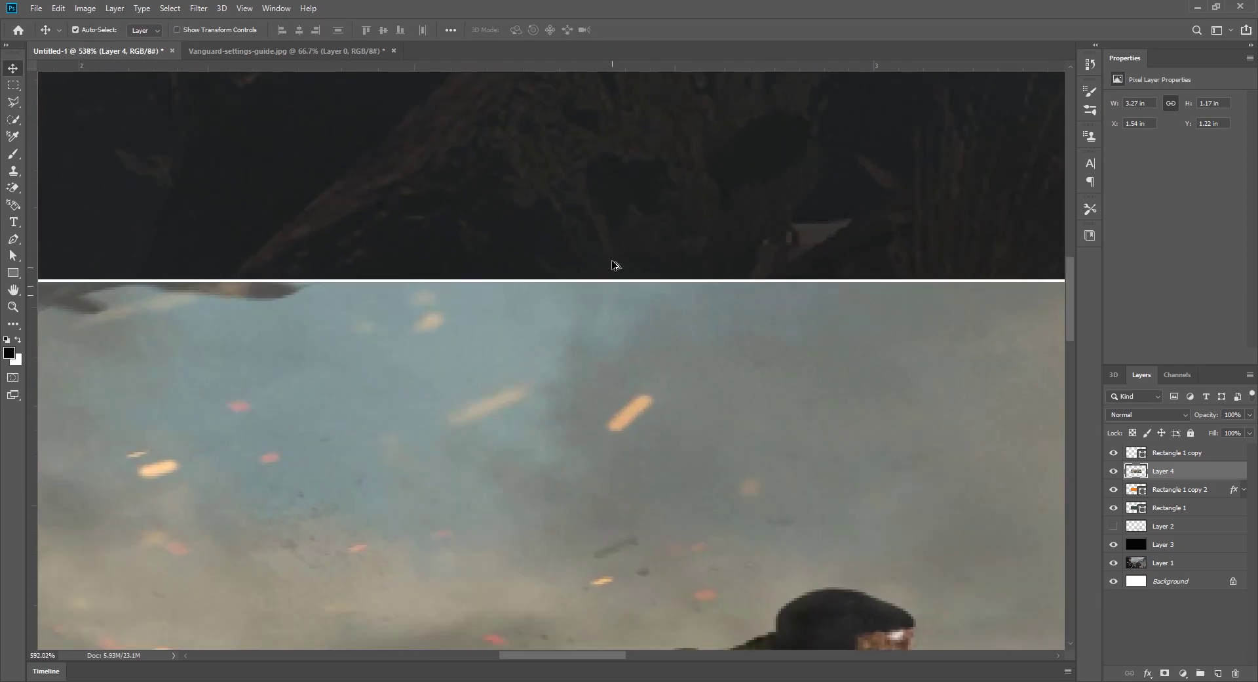
{"action": "scroll", "coordinate": [477, 360], "scroll_direction": "down", "scroll_amount": 9}
{"action": "scroll", "coordinate": [861, 495], "scroll_direction": "up", "scroll_amount": 3}
{"action": "scroll", "coordinate": [809, 482], "scroll_direction": "up", "scroll_amount": 5}
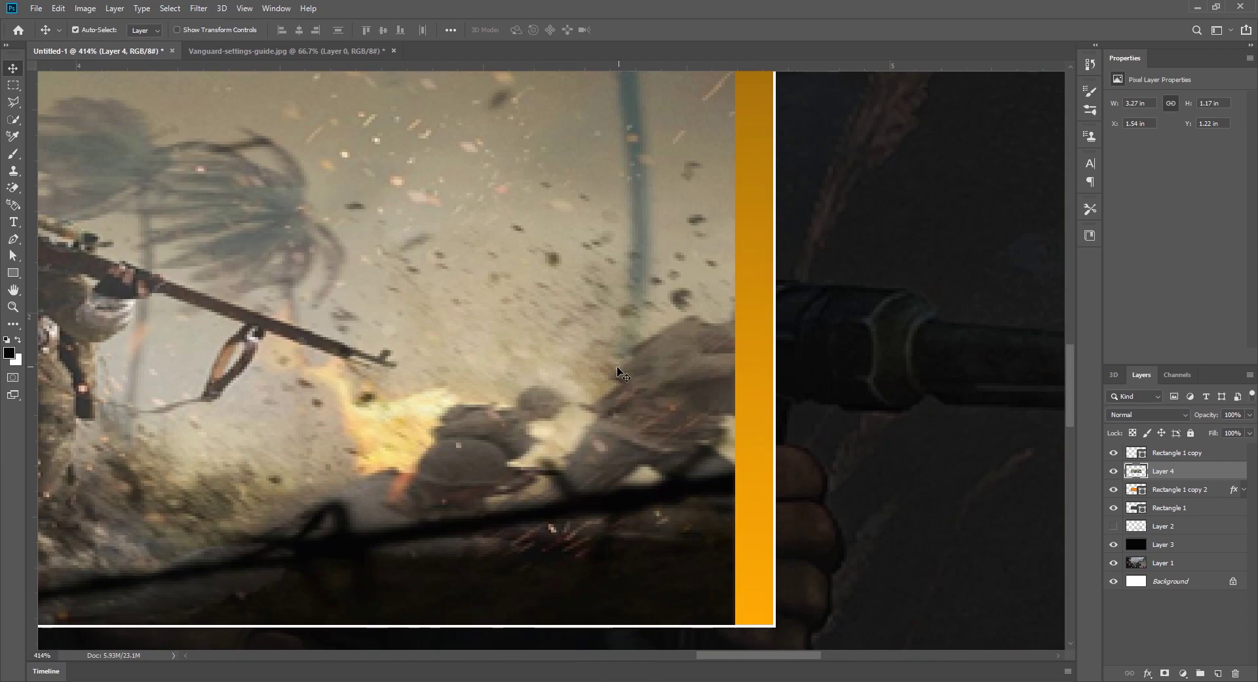
{"action": "key", "text": "ctrl+t"}
{"action": "left_click_drag", "start_coordinate": [752, 148], "coordinate": [766, 147]}
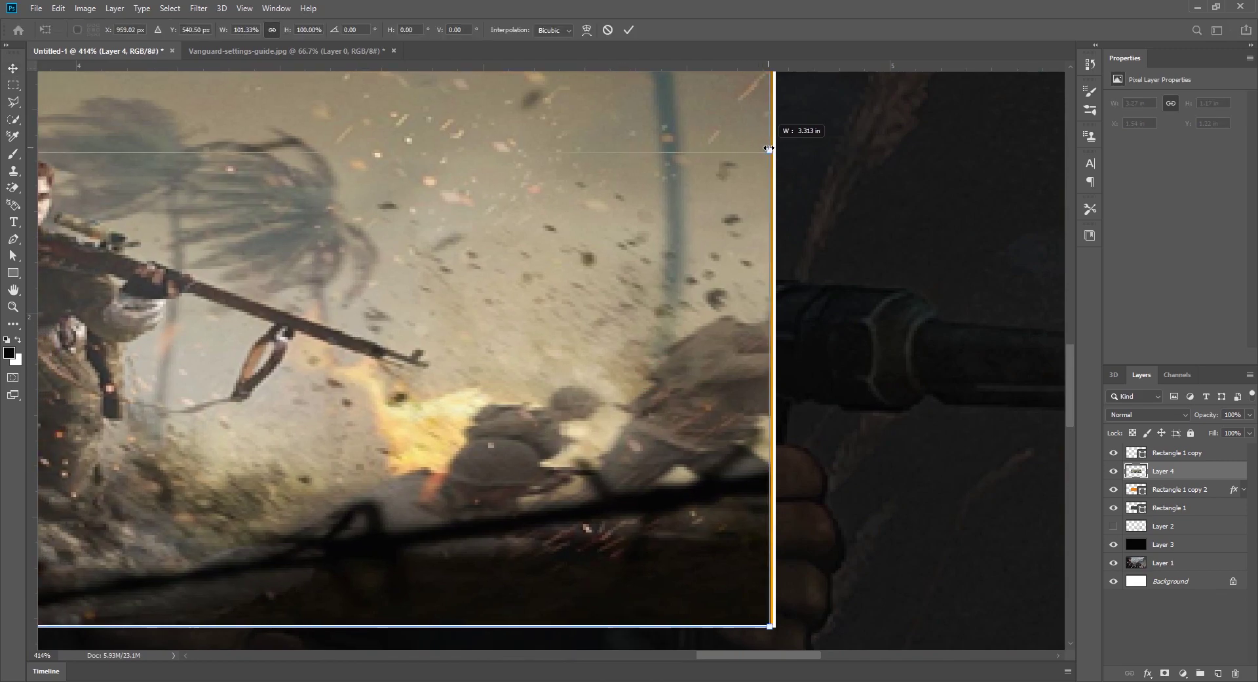
{"action": "scroll", "coordinate": [754, 449], "scroll_direction": "up", "scroll_amount": 7}
{"action": "left_click", "coordinate": [630, 29]}
{"action": "scroll", "coordinate": [633, 384], "scroll_direction": "down", "scroll_amount": 12}
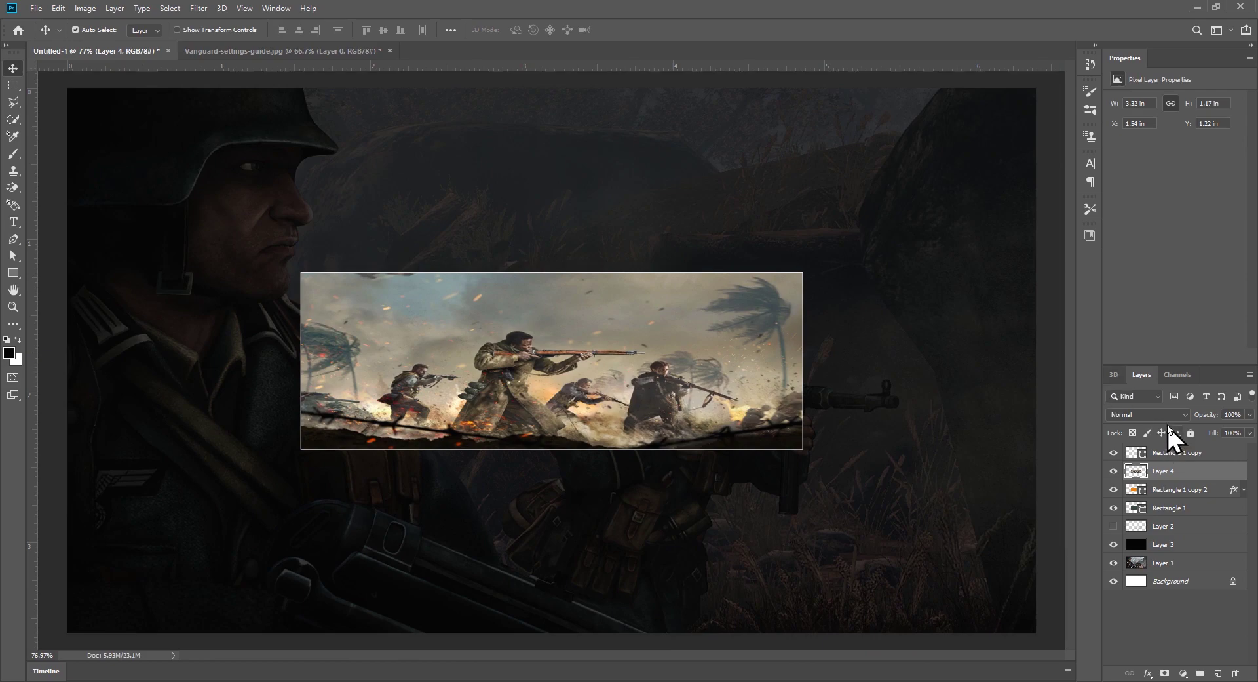
- Set the battle image's blend mode to Color Burn and its opacity to 49%
{"action": "left_click", "coordinate": [1148, 415]}
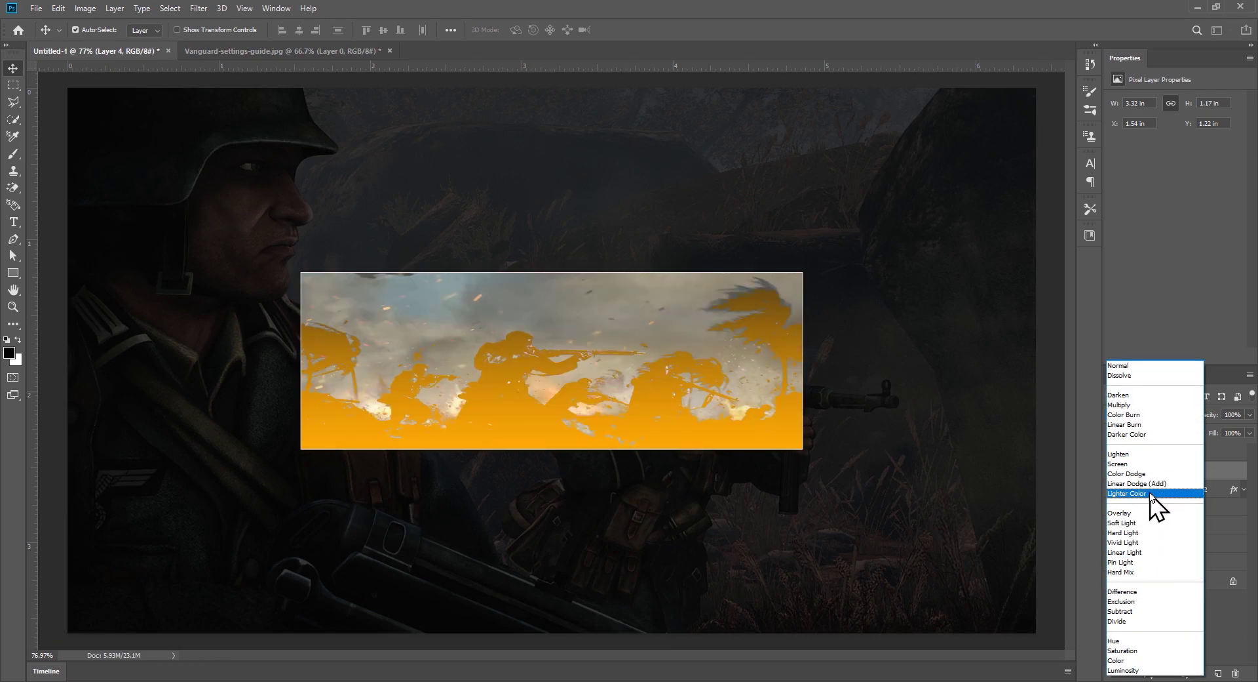
{"action": "left_click", "coordinate": [1156, 416]}
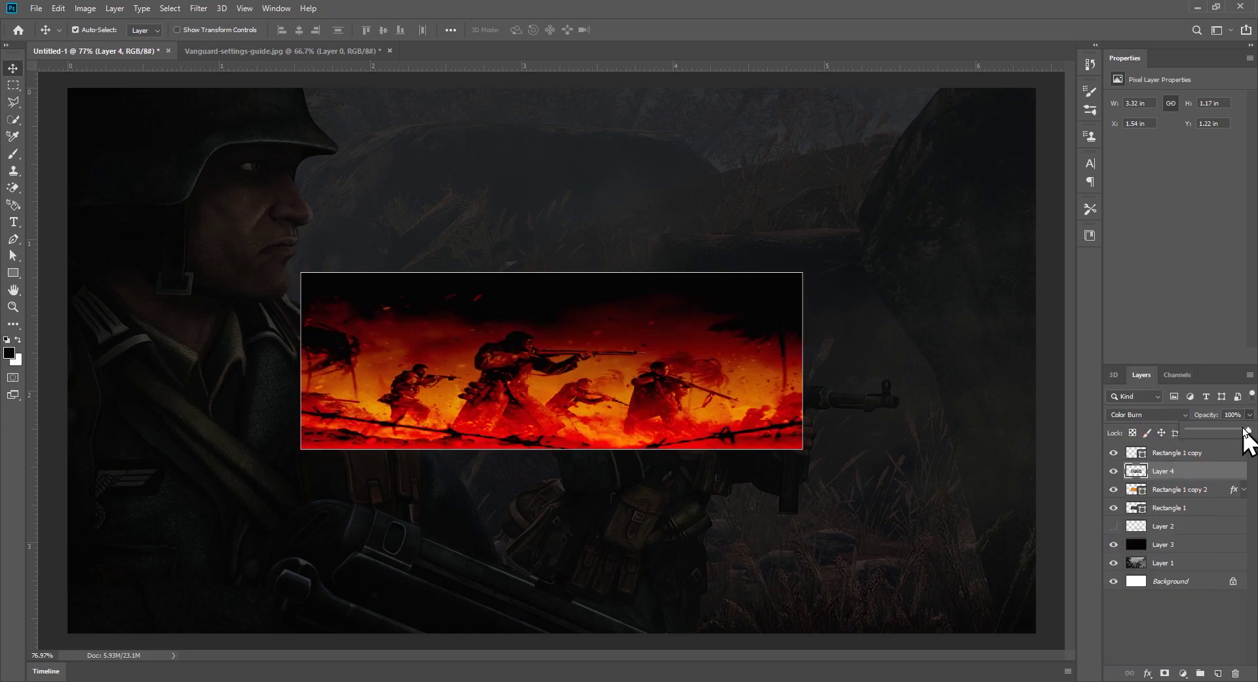
{"action": "left_click_drag", "start_coordinate": [1244, 431], "coordinate": [1220, 433]}
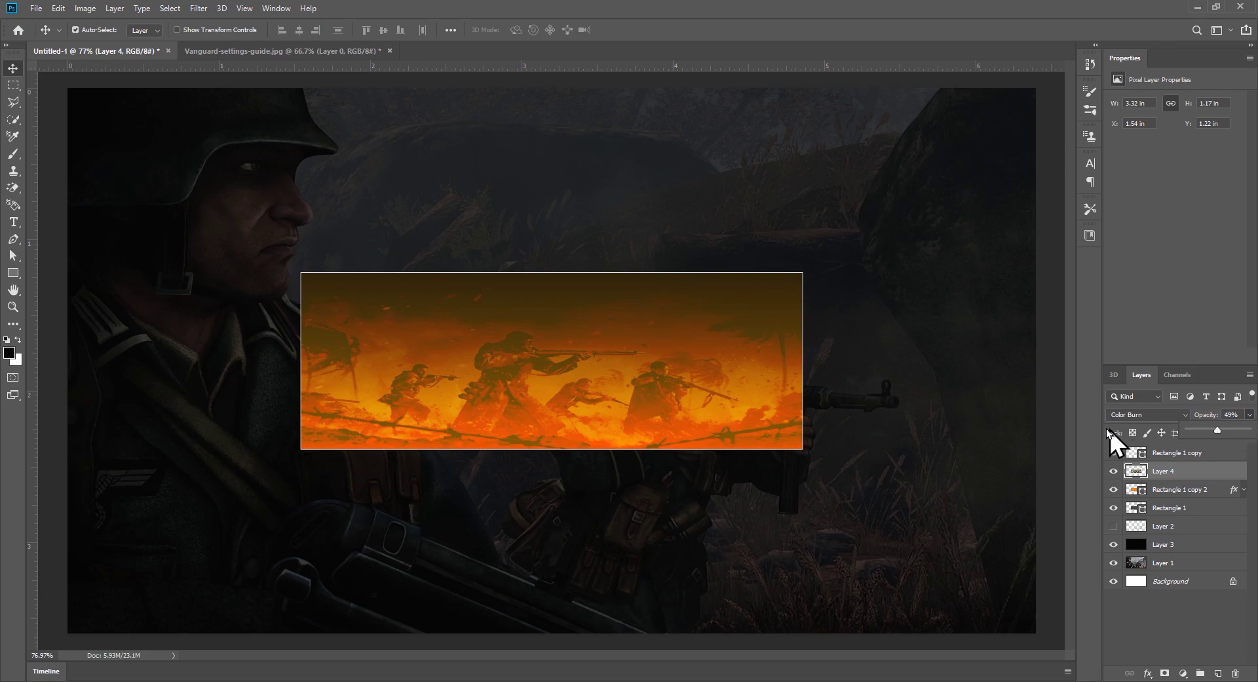
{"action": "left_click", "coordinate": [1005, 434]}
{"action": "scroll", "coordinate": [1004, 434], "scroll_direction": "down", "scroll_amount": 2}
{"action": "scroll", "coordinate": [560, 369], "scroll_direction": "up", "scroll_amount": 1}
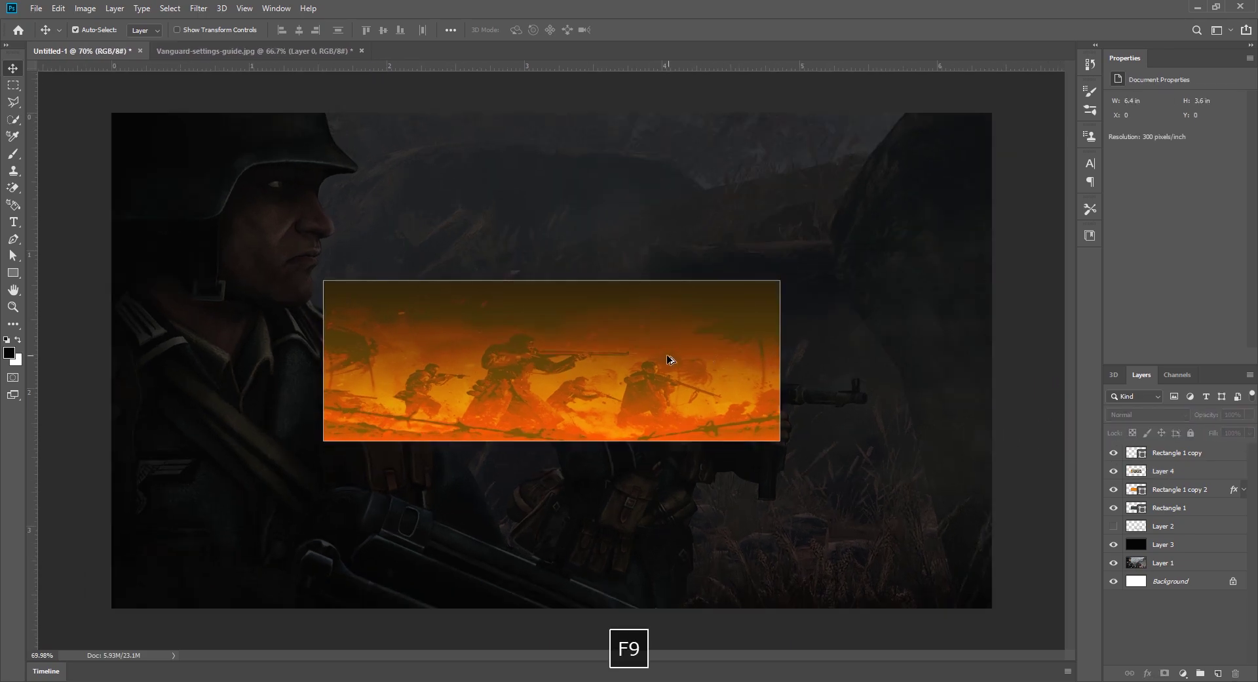
- Lower the battle image layer's opacity to 36%
{"action": "scroll", "coordinate": [612, 393], "scroll_direction": "up", "scroll_amount": 3}
{"action": "left_click", "coordinate": [1125, 468]}
{"action": "left_click", "coordinate": [1231, 414]}
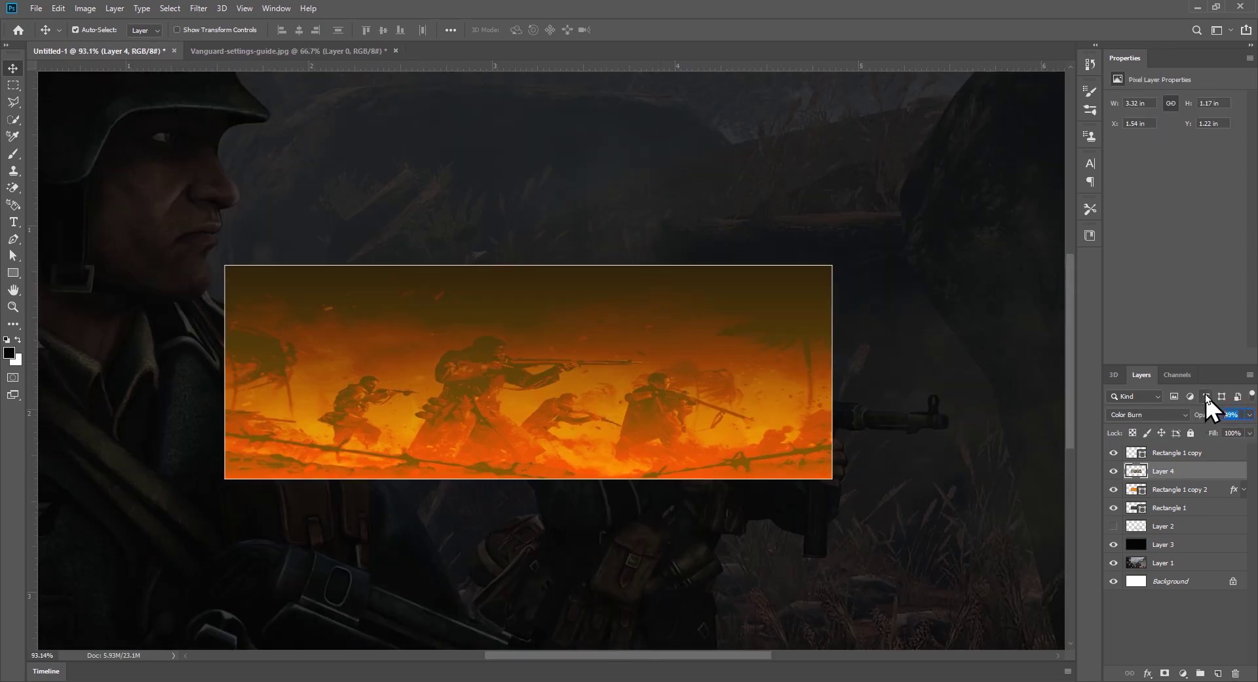
{"action": "type", "text": "36"}
{"action": "key", "text": "Return"}
- Change the fill of the Rectangle 1 shape to dark green #1a3b2f
{"action": "left_click", "coordinate": [1179, 515]}
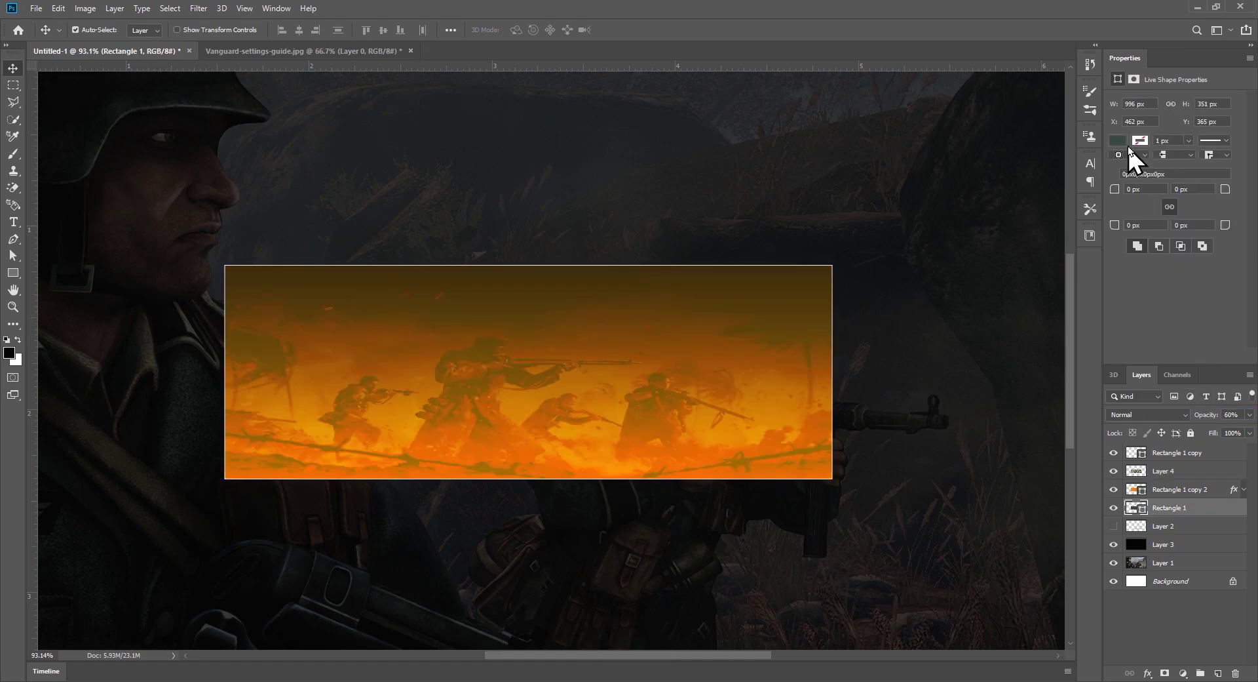
{"action": "left_click", "coordinate": [1118, 140]}
{"action": "left_click", "coordinate": [1241, 170]}
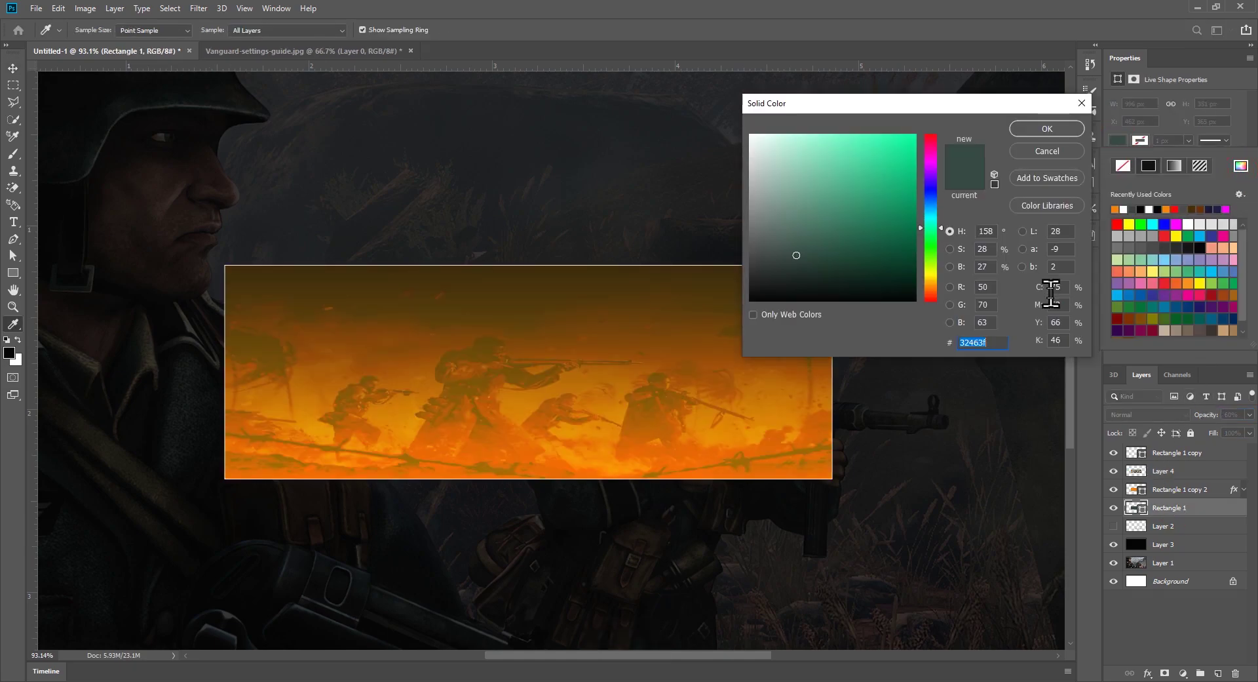
{"action": "left_click", "coordinate": [842, 258]}
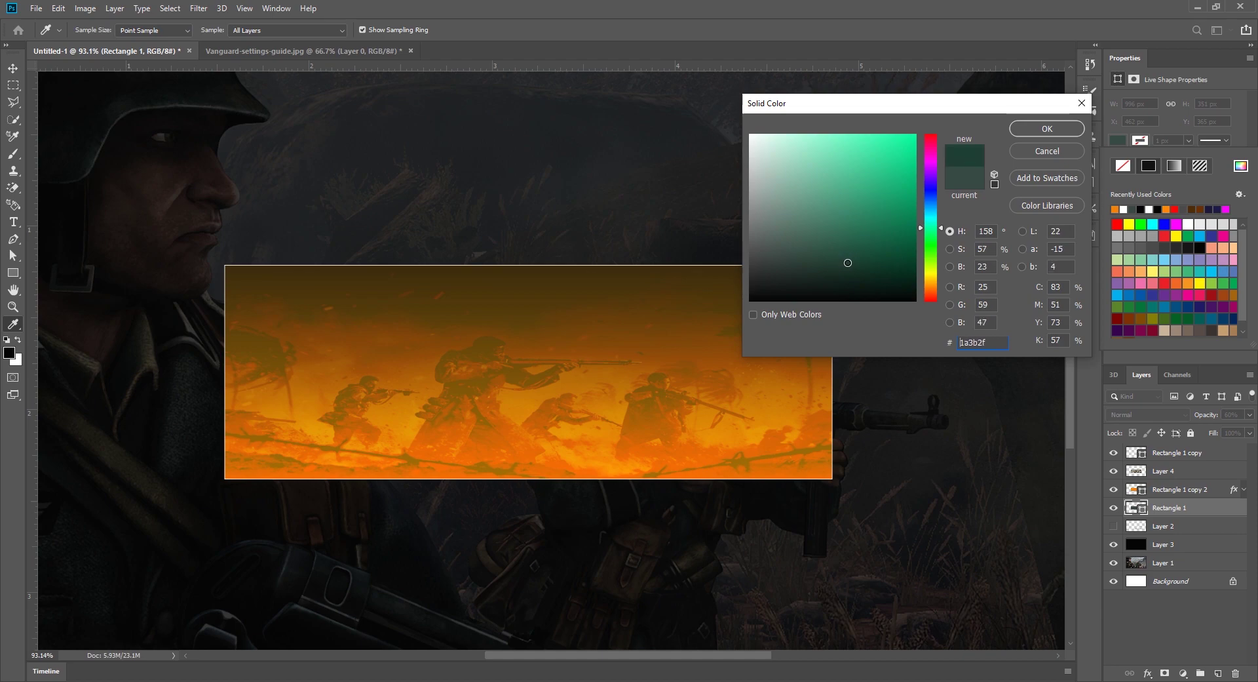
{"action": "left_click", "coordinate": [1047, 129]}
{"action": "scroll", "coordinate": [817, 346], "scroll_direction": "down", "scroll_amount": 3}
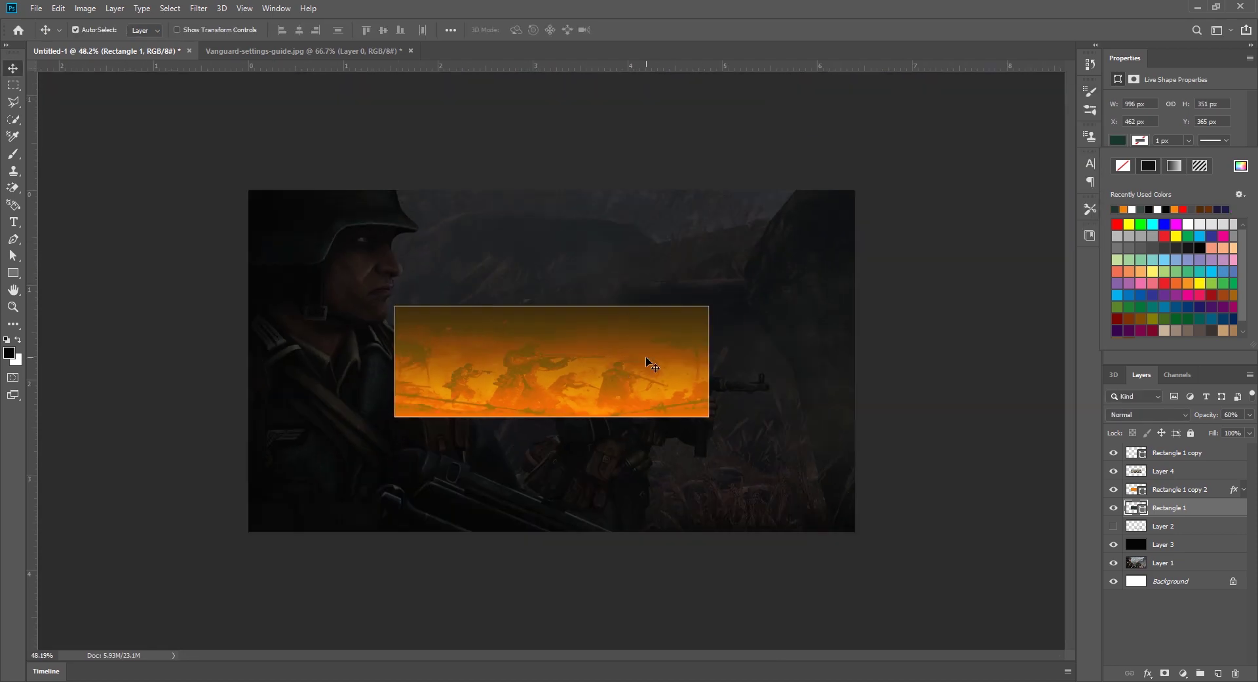
- Show the hidden circuit pattern on Layer 2 and move it above the battle image, Layer 4
{"action": "left_click", "coordinate": [1112, 526]}
{"action": "left_click", "coordinate": [1152, 526]}
{"action": "left_click_drag", "start_coordinate": [1177, 528], "coordinate": [1180, 465]}
- Scale and position the circuit pattern to cover the central panel, about 3.32 × 1.17 in
{"action": "key", "text": "ctrl+t"}
{"action": "left_click_drag", "start_coordinate": [682, 452], "coordinate": [618, 401]}
{"action": "left_click_drag", "start_coordinate": [549, 308], "coordinate": [547, 295]}
{"action": "left_click_drag", "start_coordinate": [728, 363], "coordinate": [741, 363]}
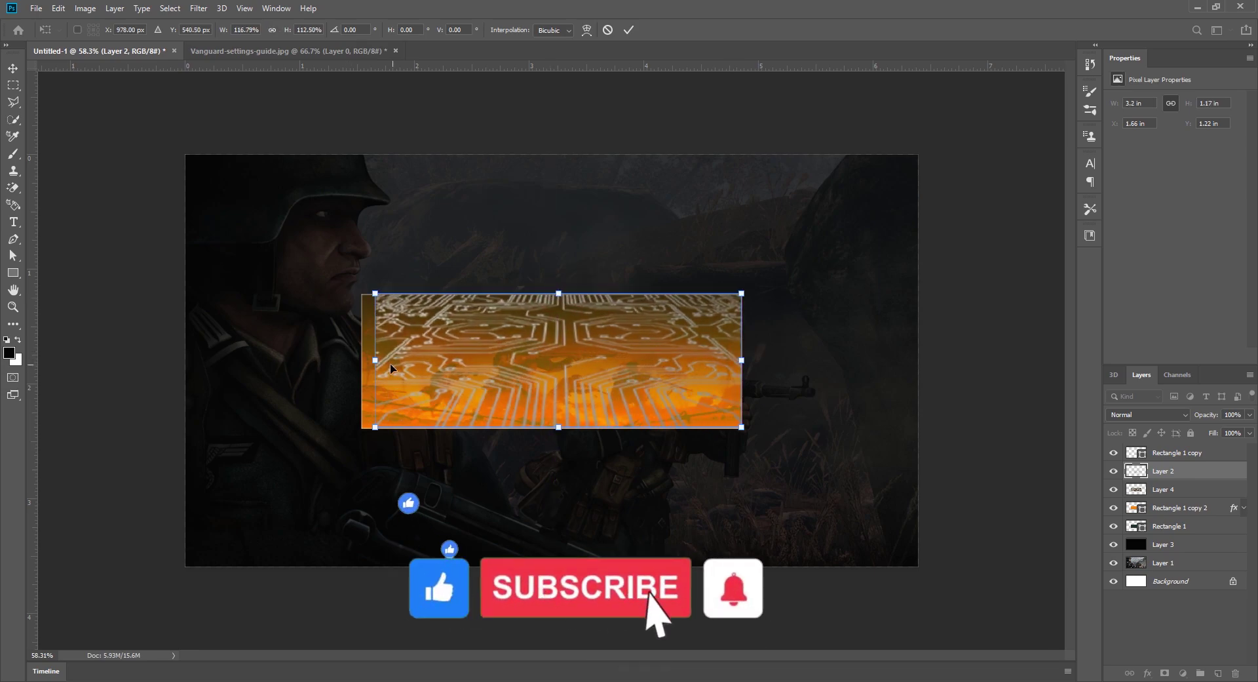
{"action": "left_click_drag", "start_coordinate": [375, 360], "coordinate": [361, 360]}
{"action": "left_click", "coordinate": [628, 30]}
{"action": "scroll", "coordinate": [576, 331], "scroll_direction": "up", "scroll_amount": 5}
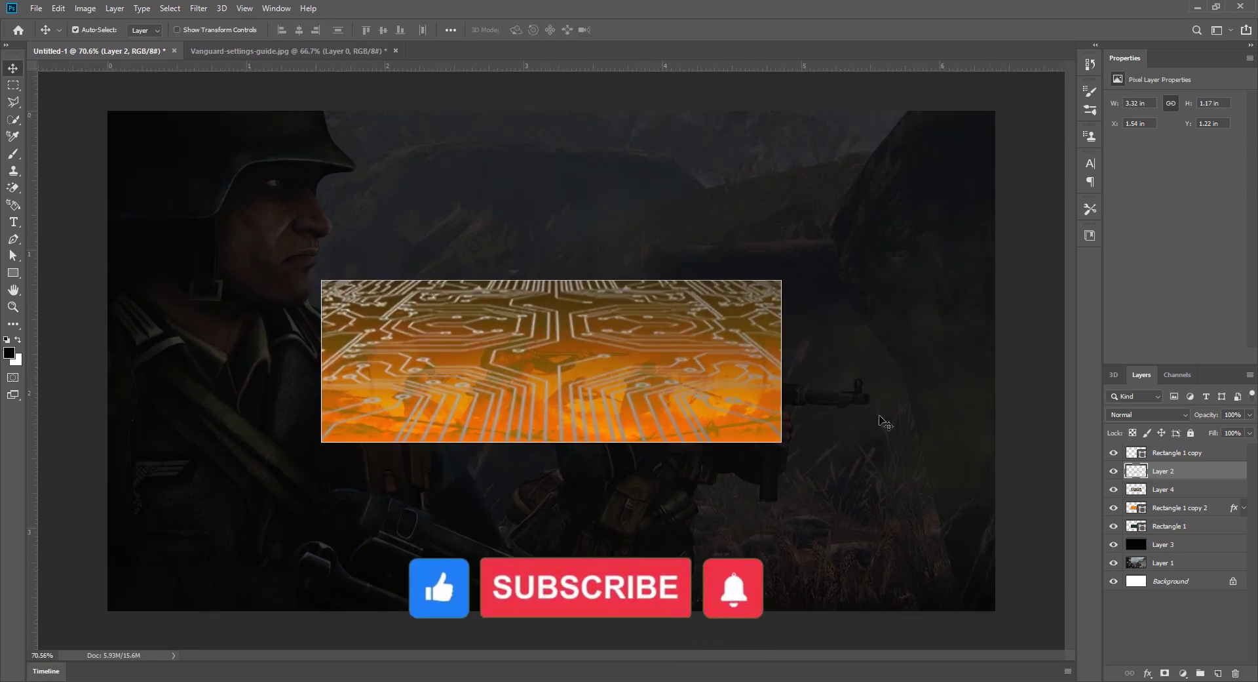
- Try the Multiply and Screen blend modes on the circuit pattern and undo the Screen change
{"action": "left_click", "coordinate": [1156, 415]}
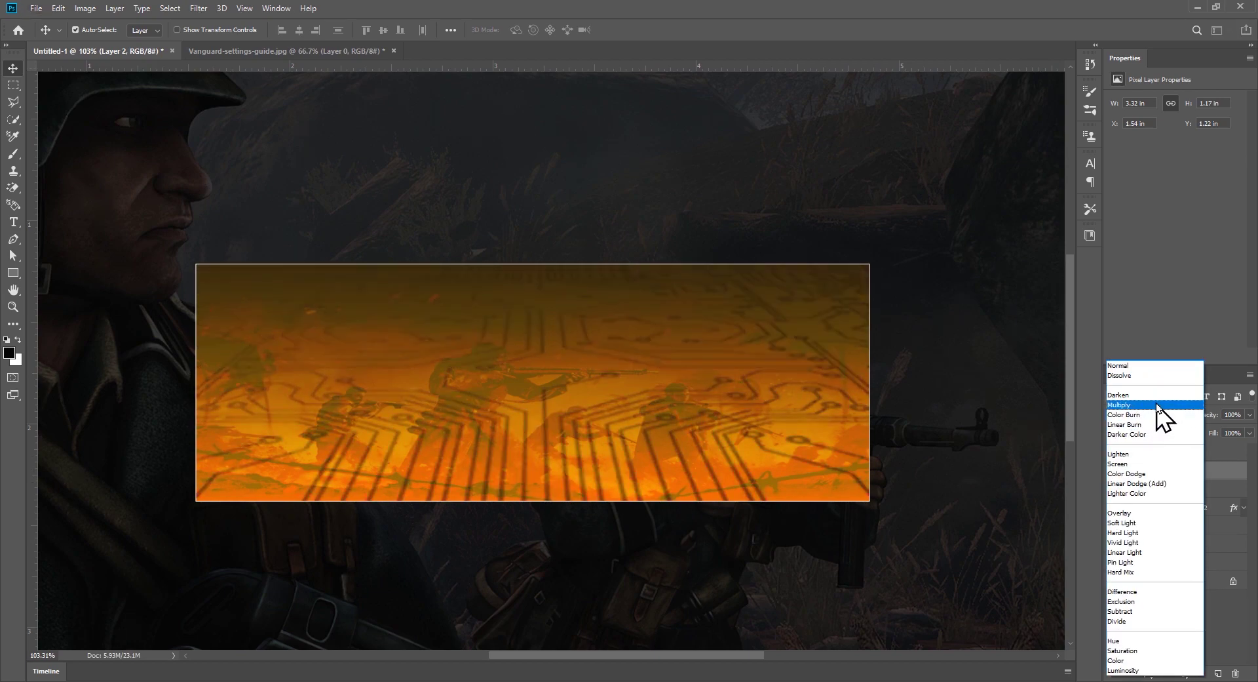
{"action": "left_click", "coordinate": [1156, 405]}
{"action": "left_click", "coordinate": [1157, 415]}
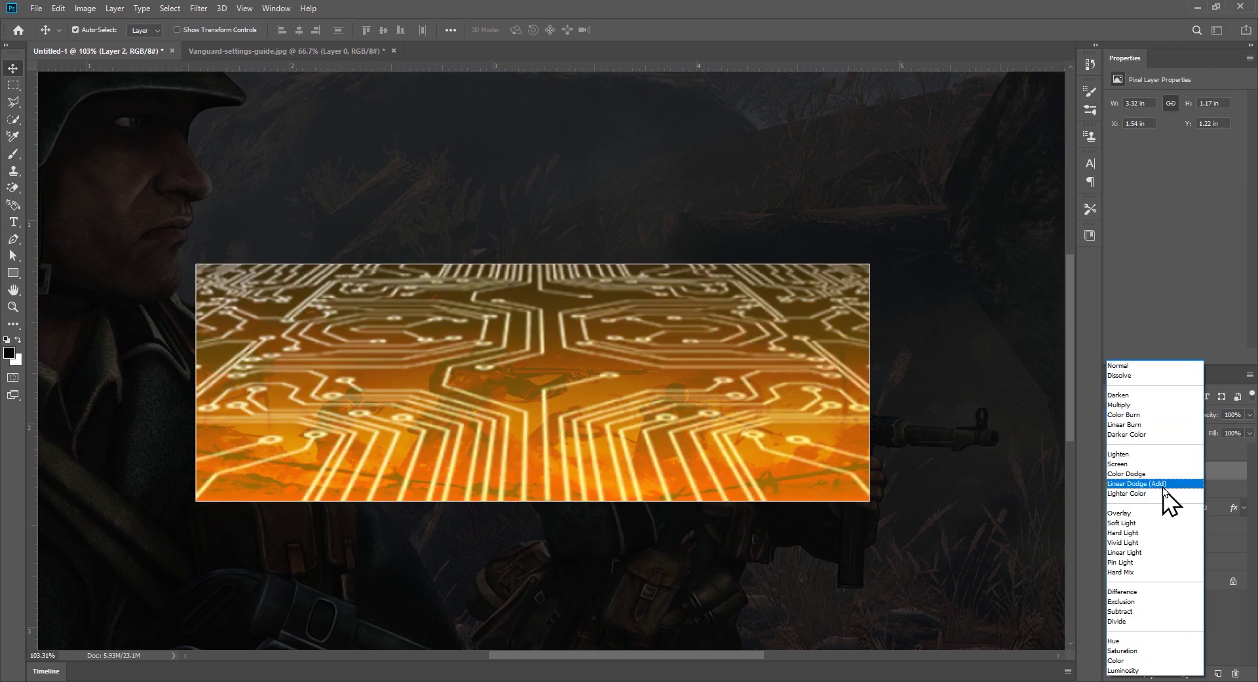
{"action": "left_click", "coordinate": [1153, 463]}
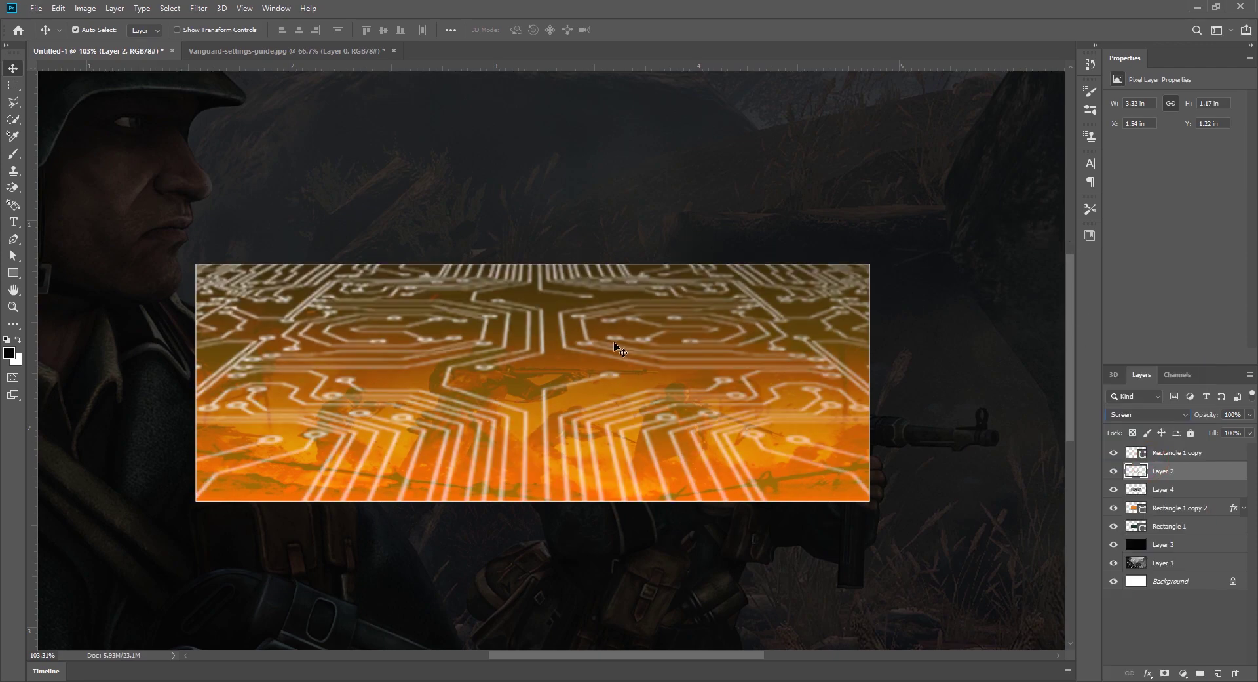
{"action": "scroll", "coordinate": [852, 430], "scroll_direction": "down", "scroll_amount": 3}
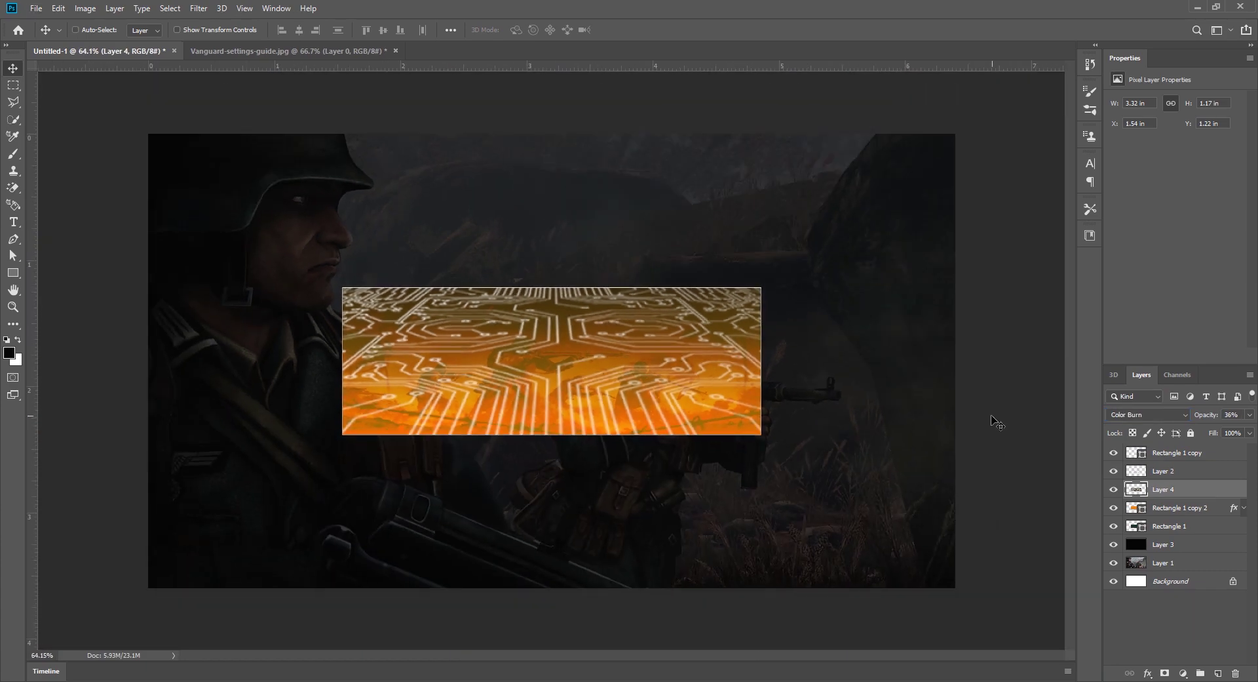
{"action": "key", "text": "ctrl+z"}
{"action": "key", "text": "F9"}
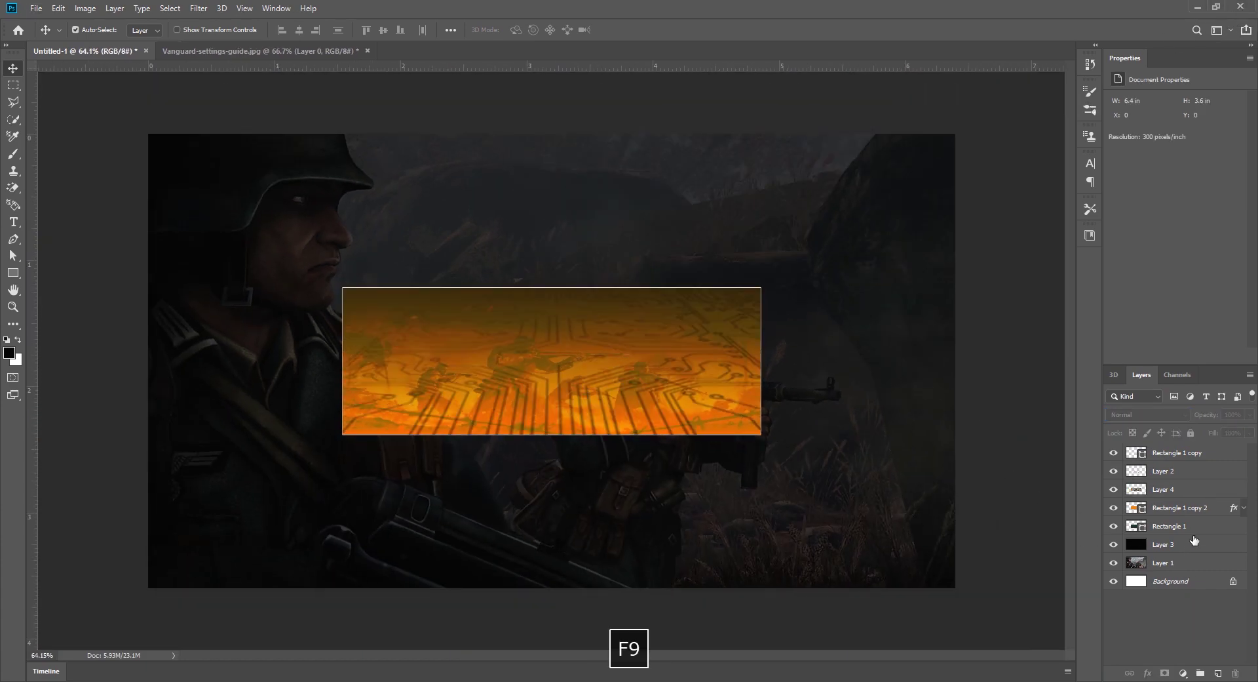
- Set the opacity of the Rectangle 1 layer to 70%
{"action": "left_click", "coordinate": [1189, 527]}
{"action": "type", "text": "70"}
{"action": "key", "text": "Return"}
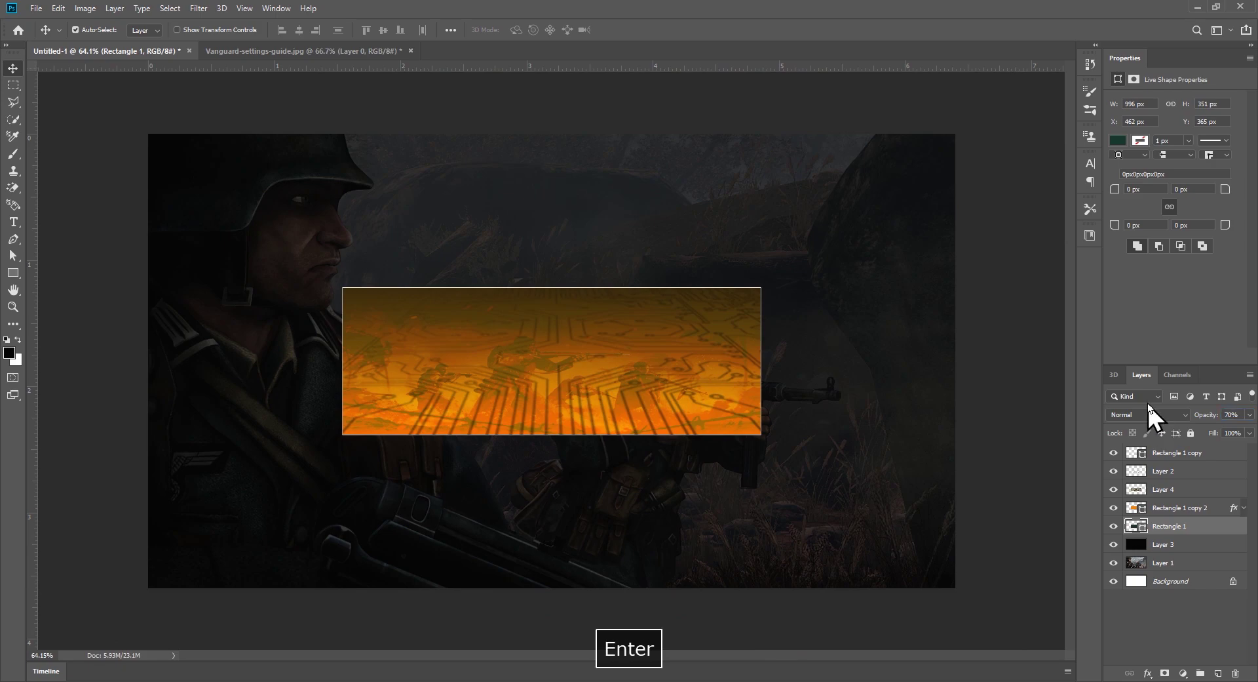
- Move the circuit pattern layer to the top of the layer stack and set its blend mode to Soft Light
{"action": "scroll", "coordinate": [585, 379], "scroll_direction": "up", "scroll_amount": 1}
{"action": "left_click", "coordinate": [1208, 466]}
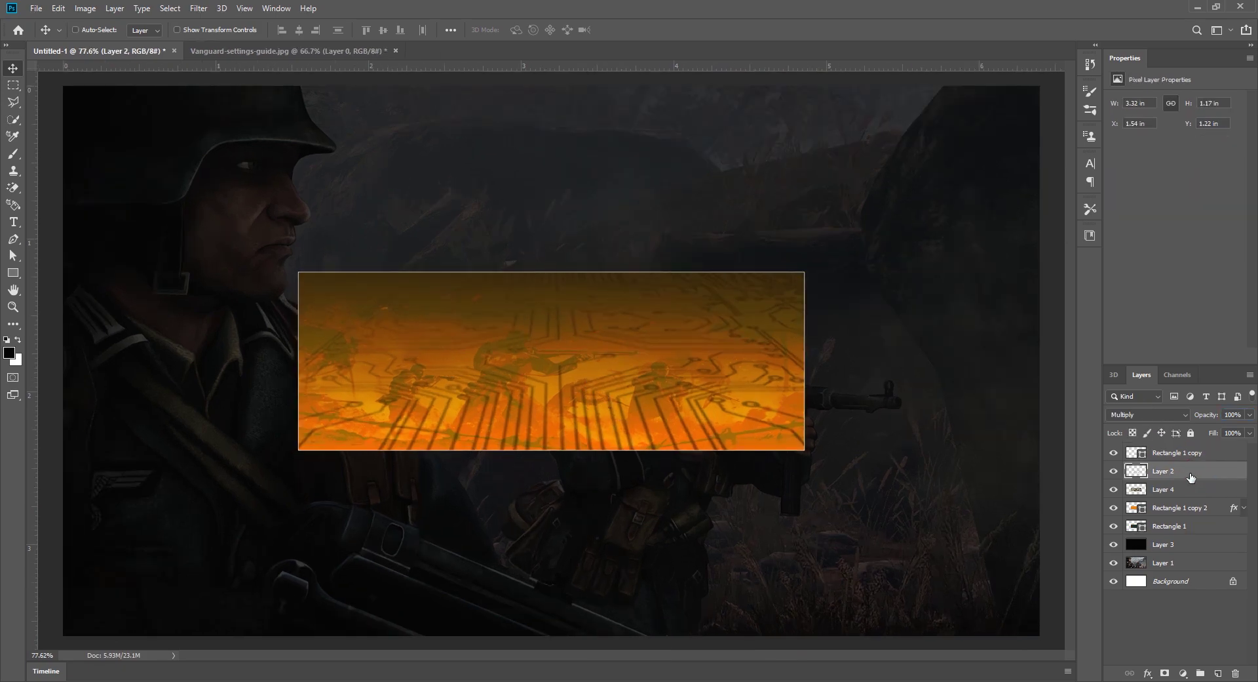
{"action": "key", "text": "ctrl+bracketright"}
{"action": "left_click", "coordinate": [1185, 415]}
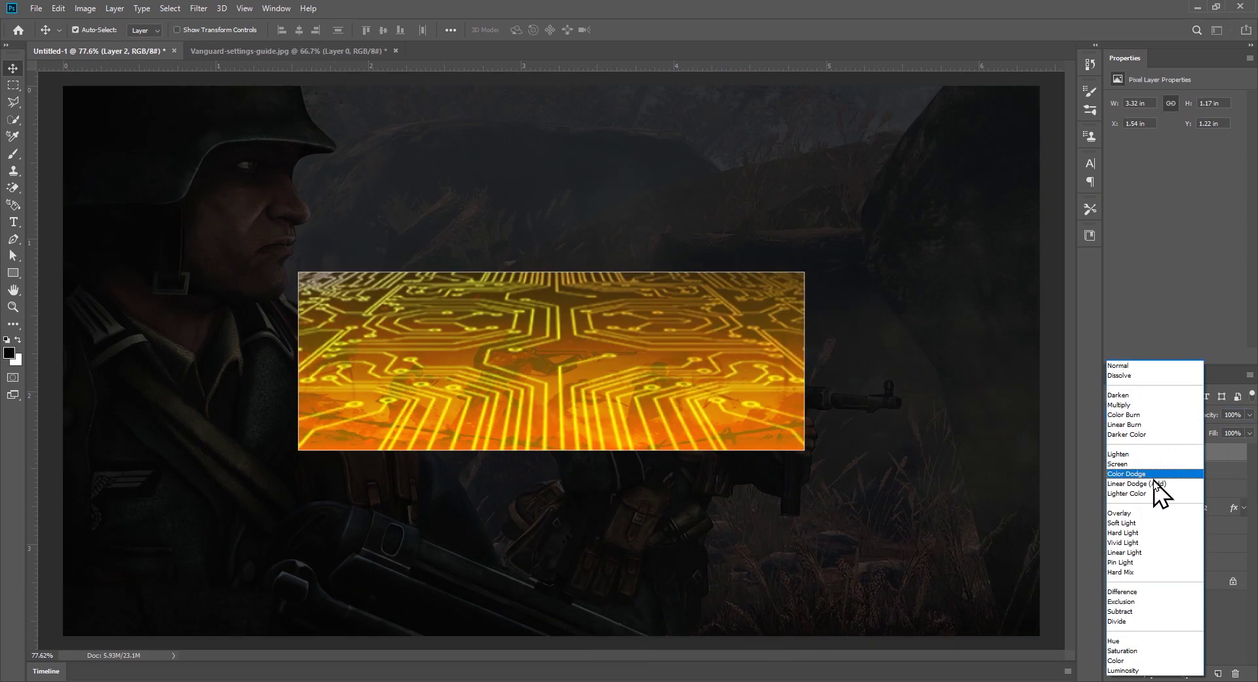
{"action": "left_click", "coordinate": [1150, 522]}
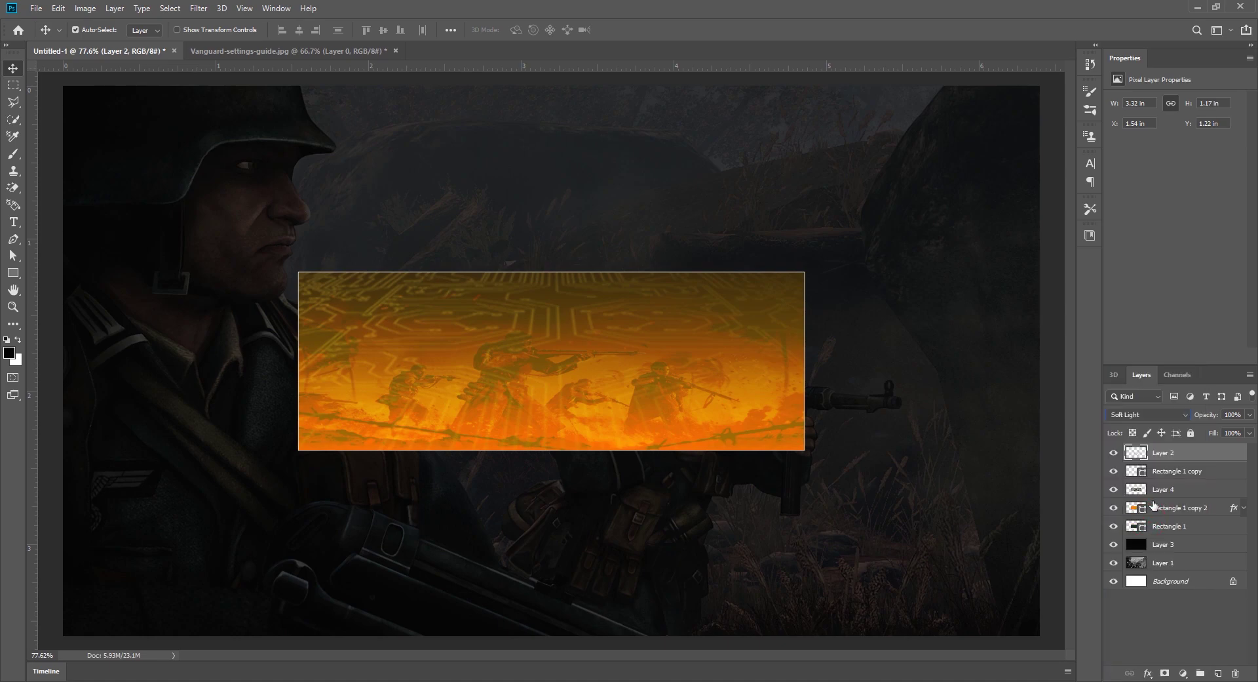
{"action": "left_click", "coordinate": [1056, 545]}
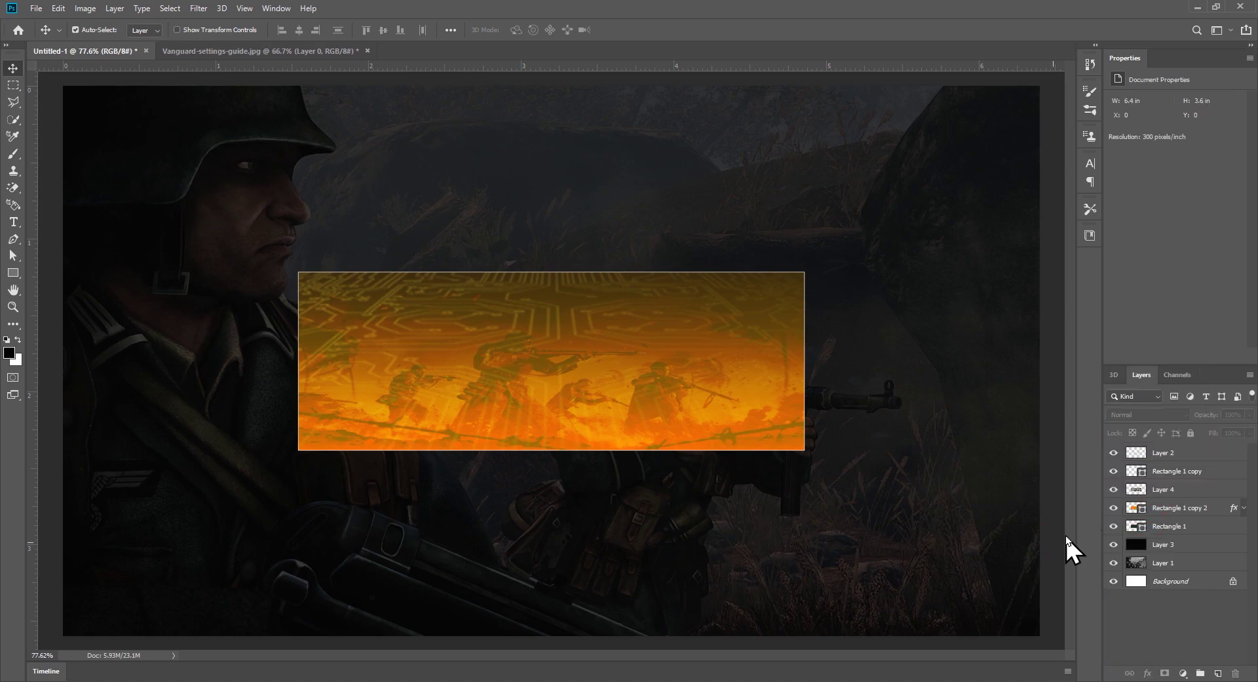
- Close the Vanguard-settings-guide image, discarding its changes
{"action": "left_click", "coordinate": [288, 52]}
{"action": "left_click", "coordinate": [367, 50]}
{"action": "left_click", "coordinate": [626, 262]}
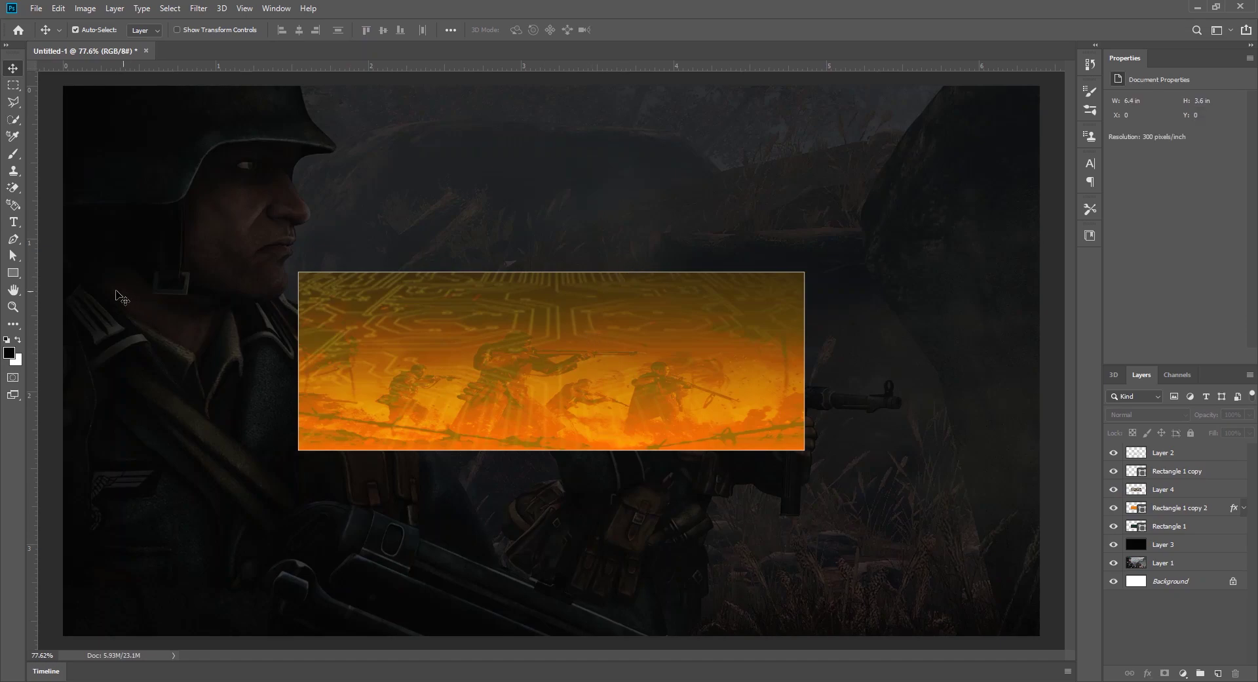
- Add the white 60 pt text PLAY over the central orange panel
{"action": "left_click", "coordinate": [13, 221]}
{"action": "left_click", "coordinate": [483, 377]}
{"action": "type", "text": "P"}
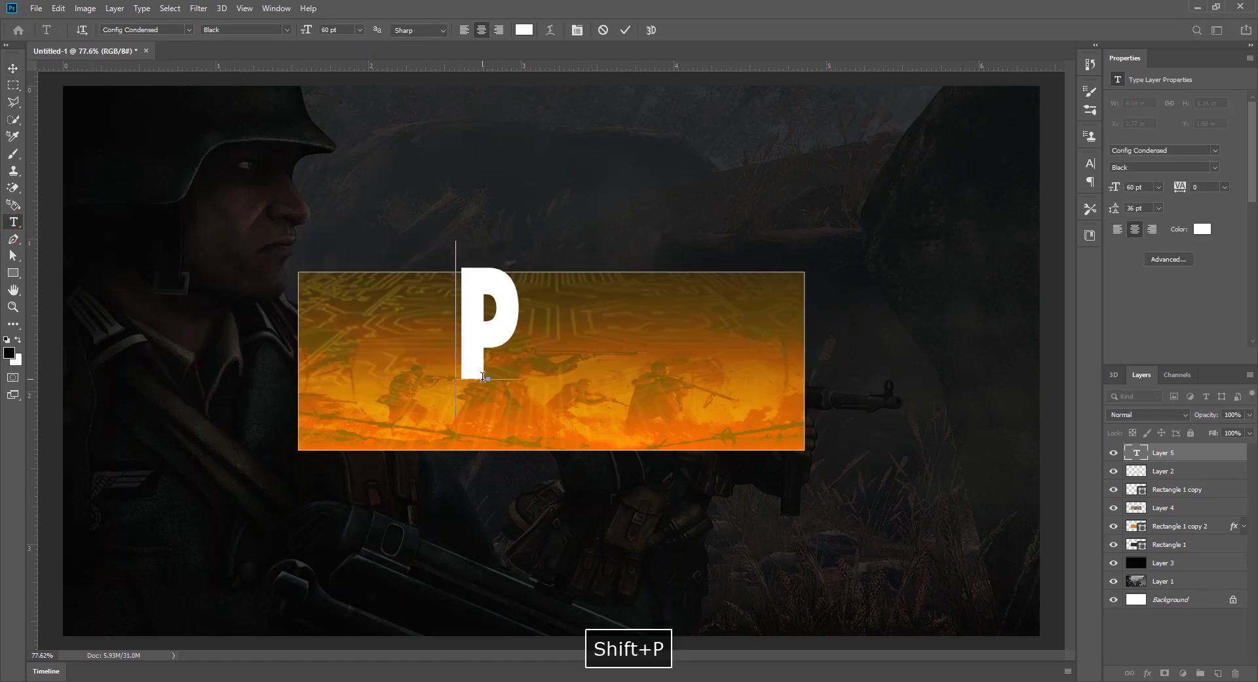
{"action": "type", "text": "LAY"}
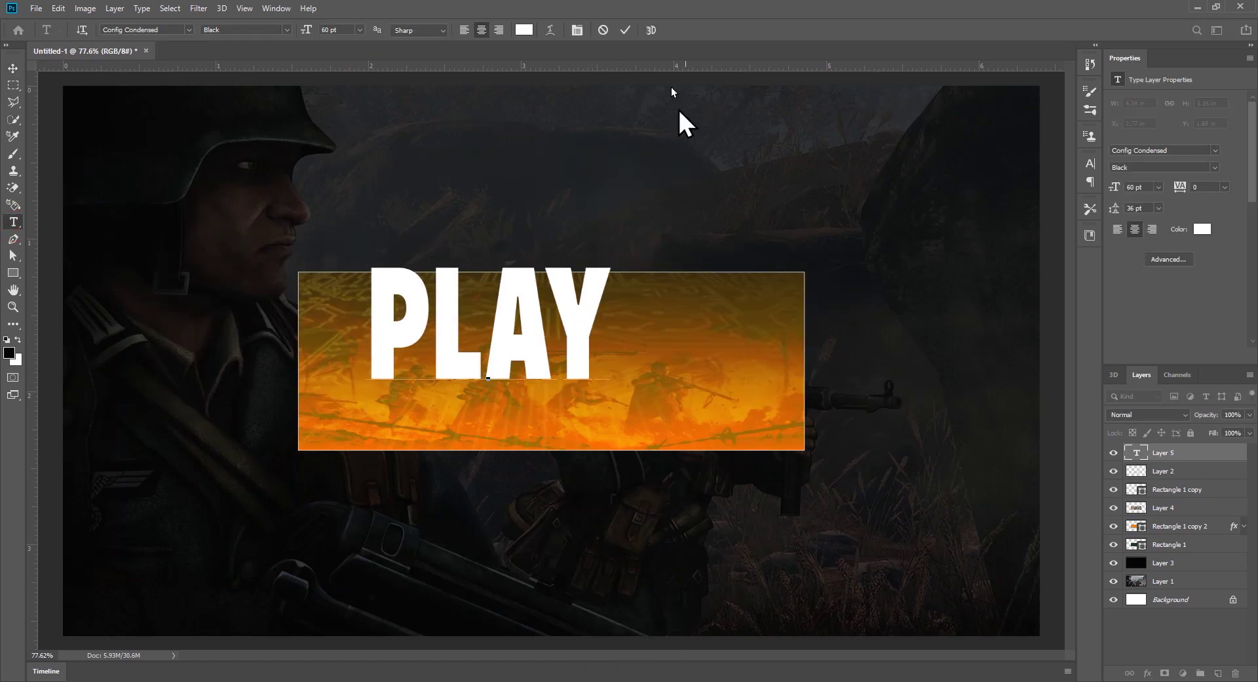
{"action": "left_click", "coordinate": [625, 30]}
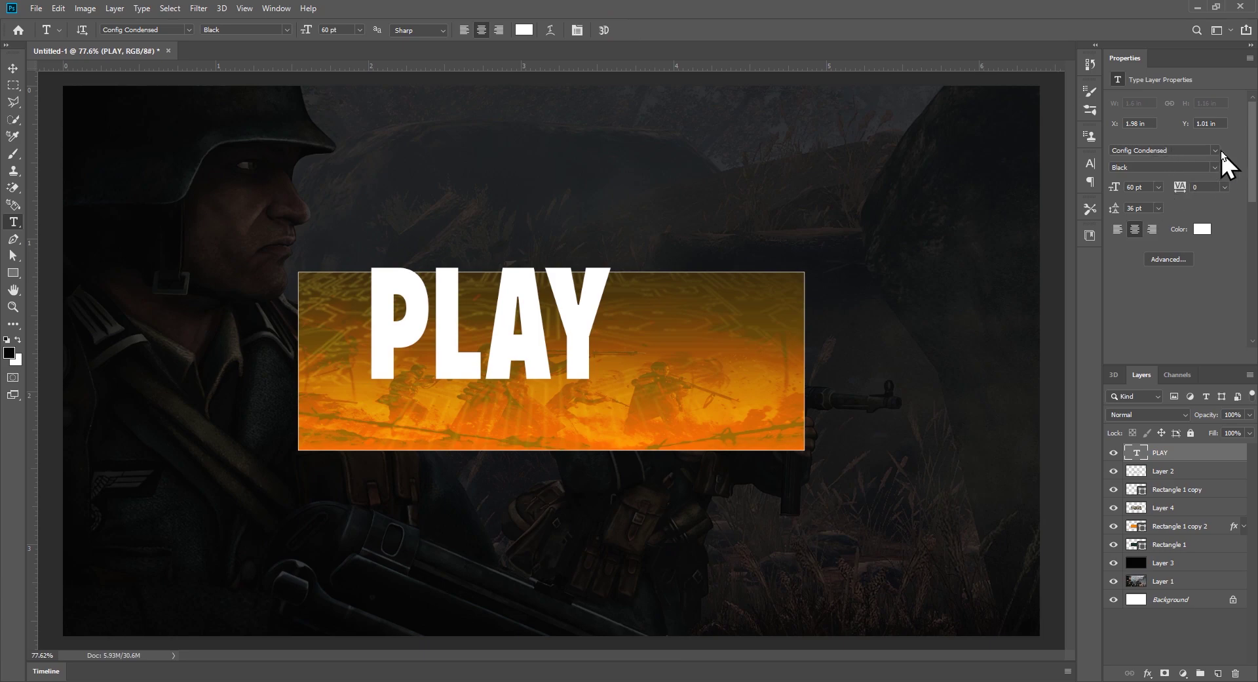
- Set the PLAY text's font to Brightness Regular and position it inside the panel at about X 1.71 in, Y 1.25 in
{"action": "type", "text": "right"}
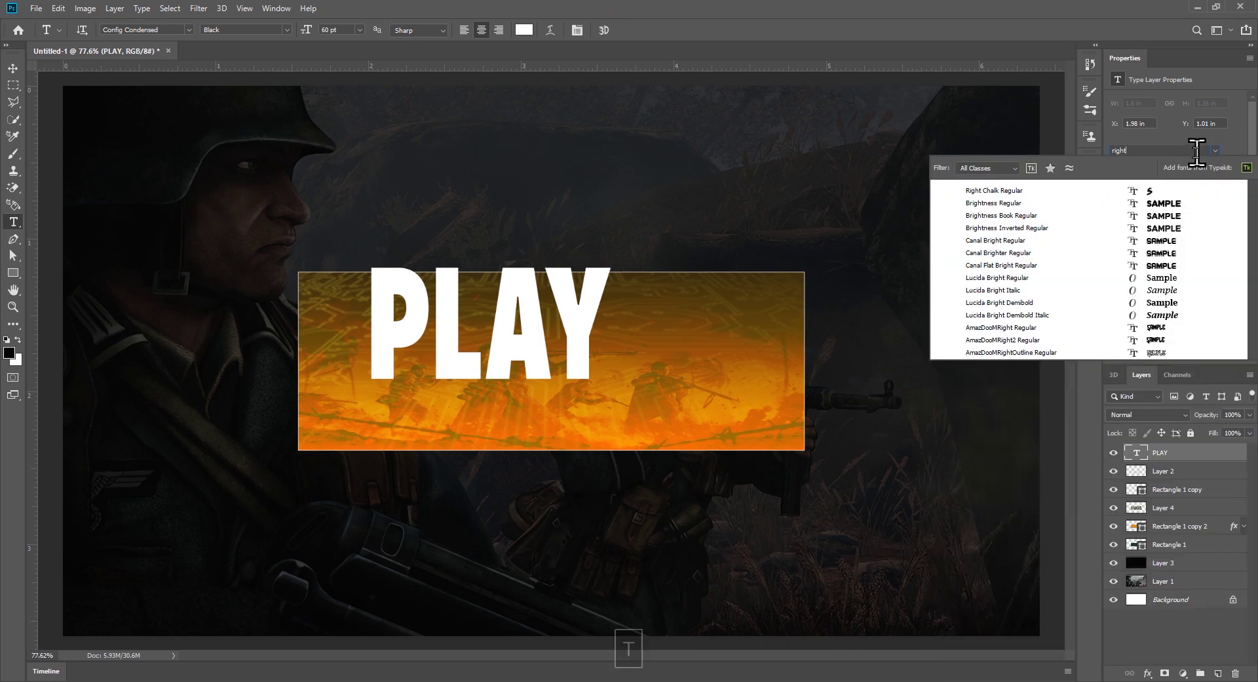
{"action": "left_click", "coordinate": [1179, 204]}
{"action": "key", "text": "v"}
{"action": "left_click_drag", "start_coordinate": [616, 346], "coordinate": [616, 387]}
{"action": "scroll", "coordinate": [633, 379], "scroll_direction": "down", "scroll_amount": 1}
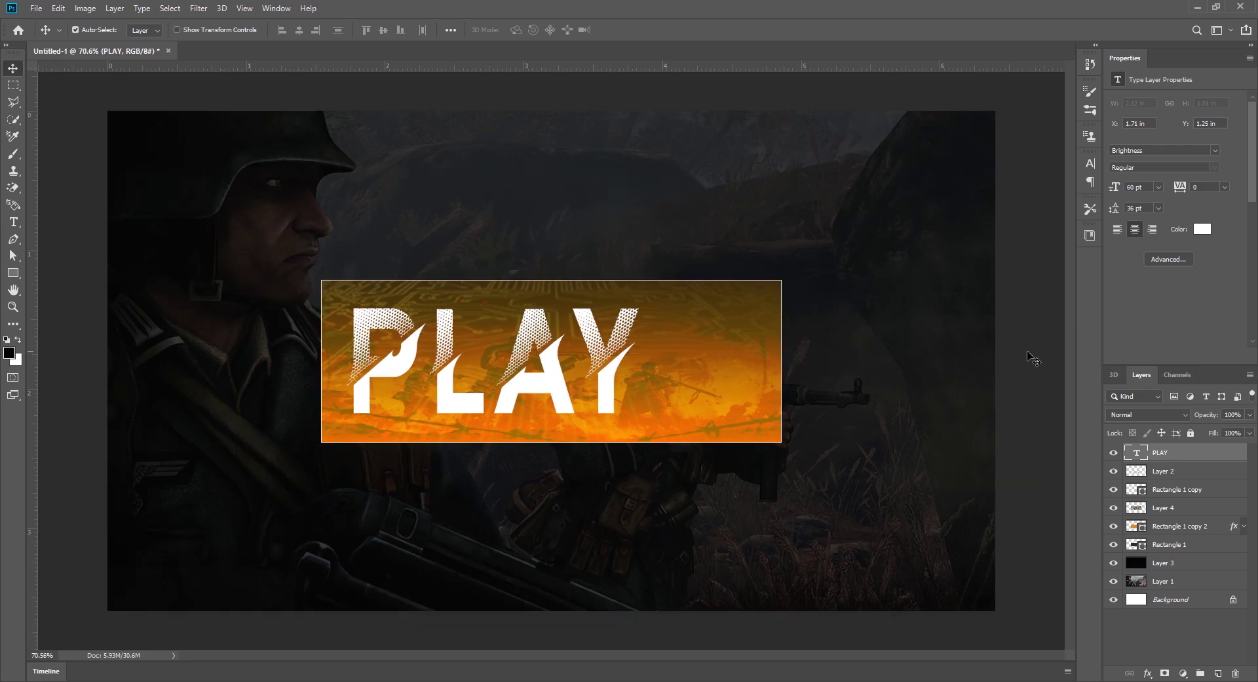
{"action": "left_click", "coordinate": [1026, 357]}
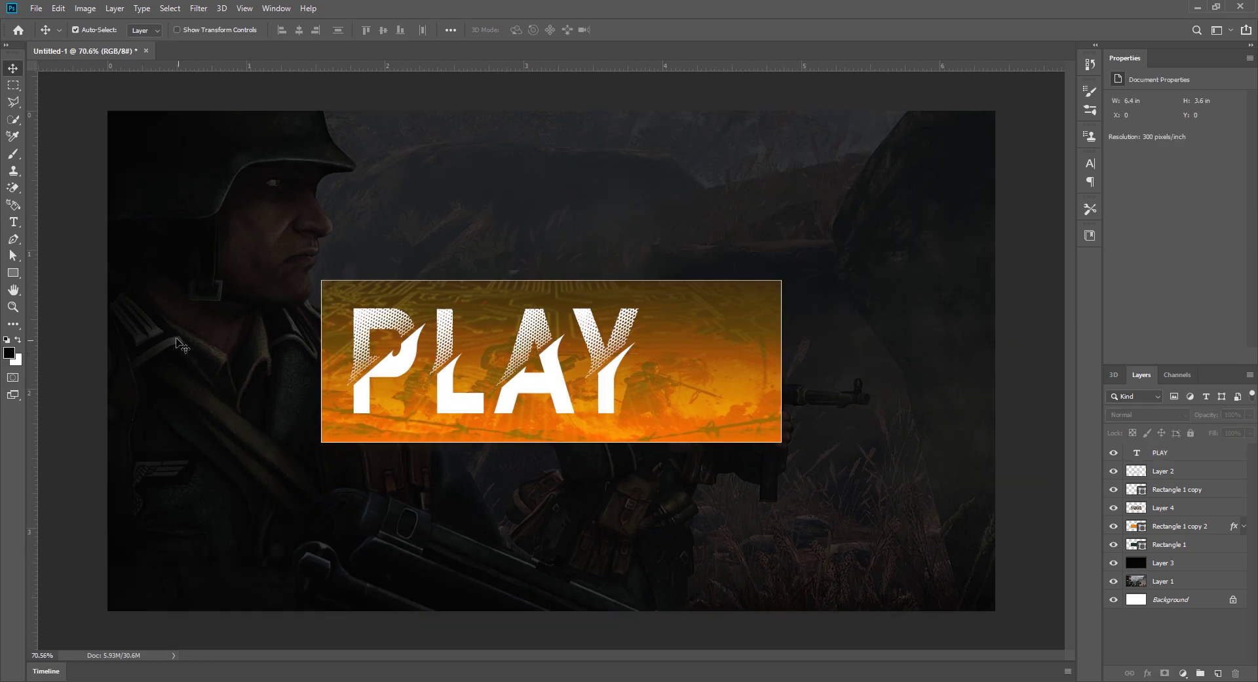
- Draw a rounded downward-pointing triangle custom shape, about 147 by 129 px, beside the PLAY text inside the panel
{"action": "right_click", "coordinate": [13, 273]}
{"action": "left_click", "coordinate": [85, 337]}
{"action": "left_click", "coordinate": [532, 30]}
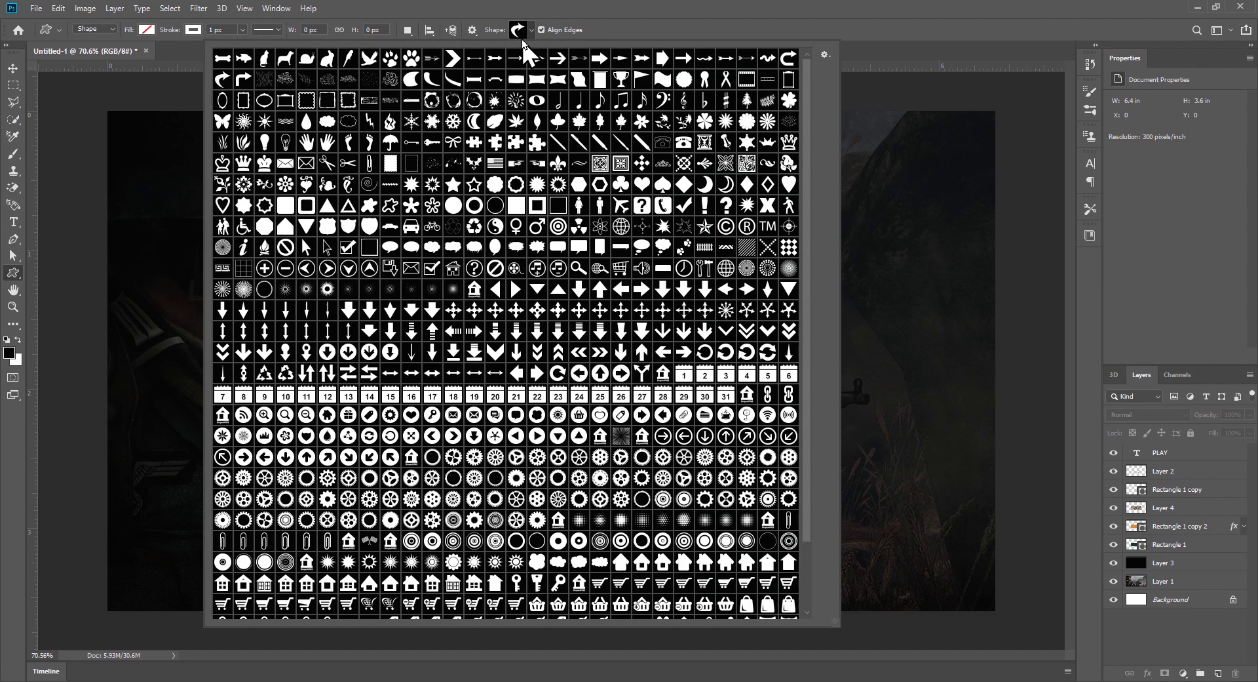
{"action": "double_click", "coordinate": [306, 225]}
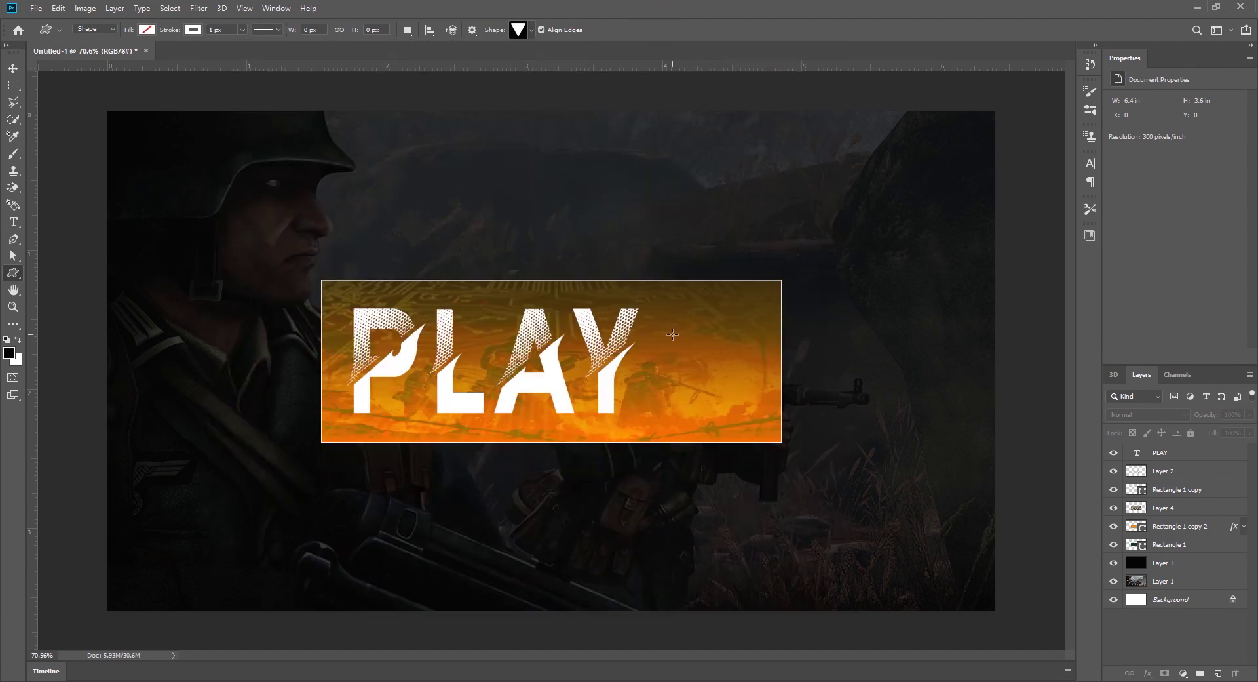
{"action": "left_click_drag", "start_coordinate": [673, 334], "coordinate": [737, 391]}
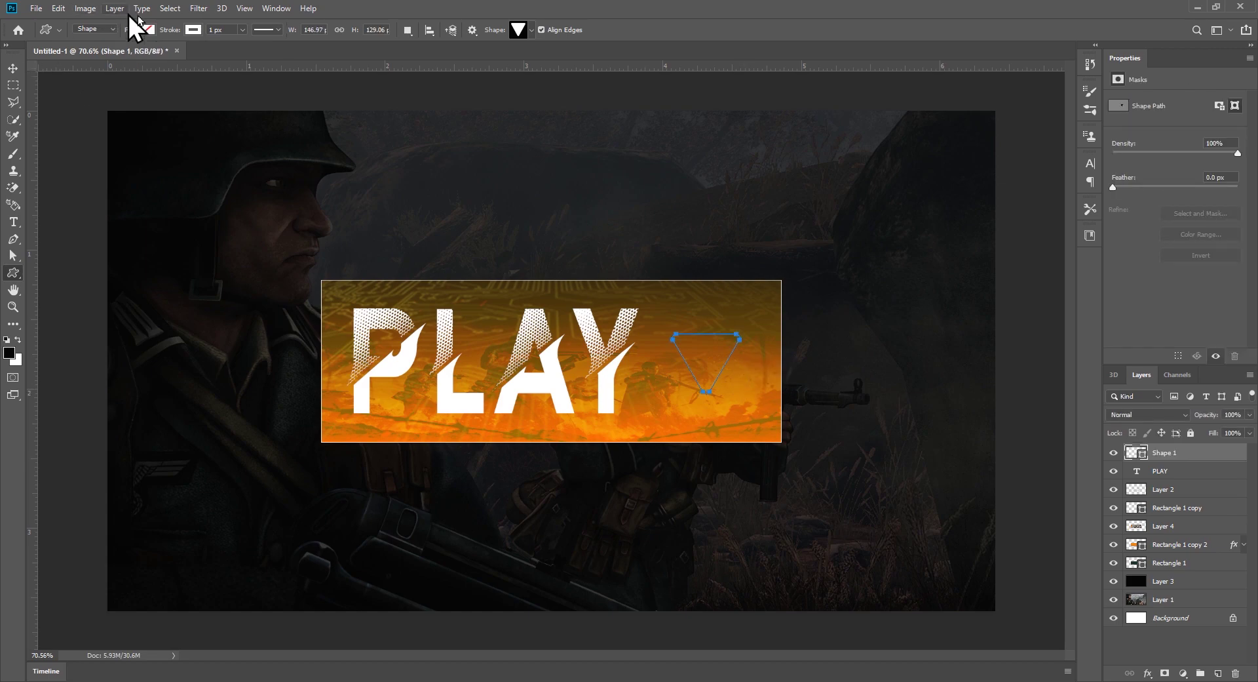
- Remove the triangle's stroke and fill it with yellow
{"action": "left_click", "coordinate": [193, 29]}
{"action": "left_click", "coordinate": [146, 30]}
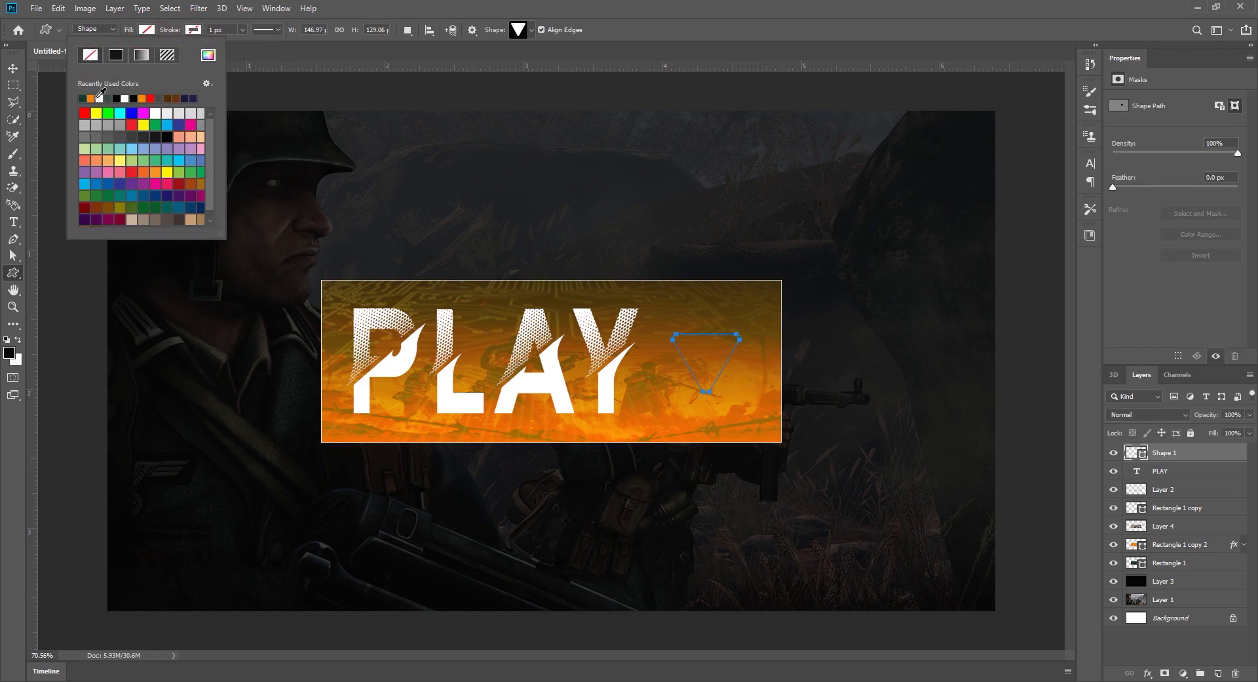
{"action": "left_click", "coordinate": [99, 114]}
{"action": "left_click", "coordinate": [12, 67]}
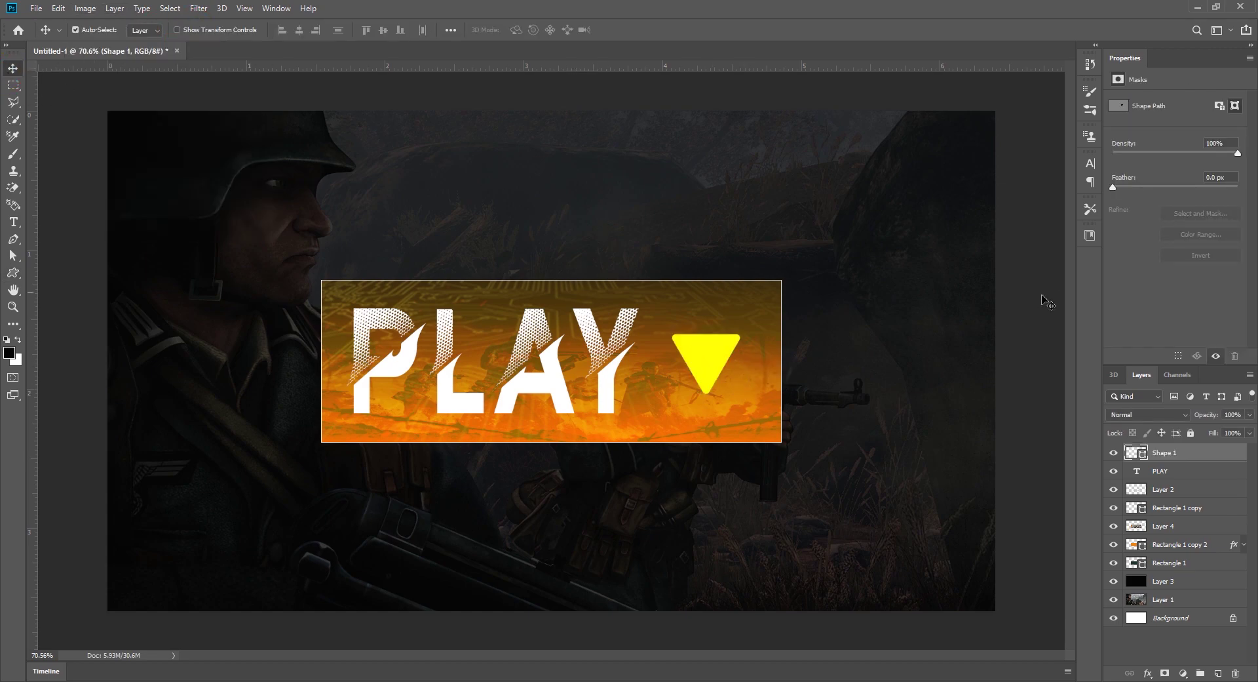
{"action": "key", "text": "F9"}
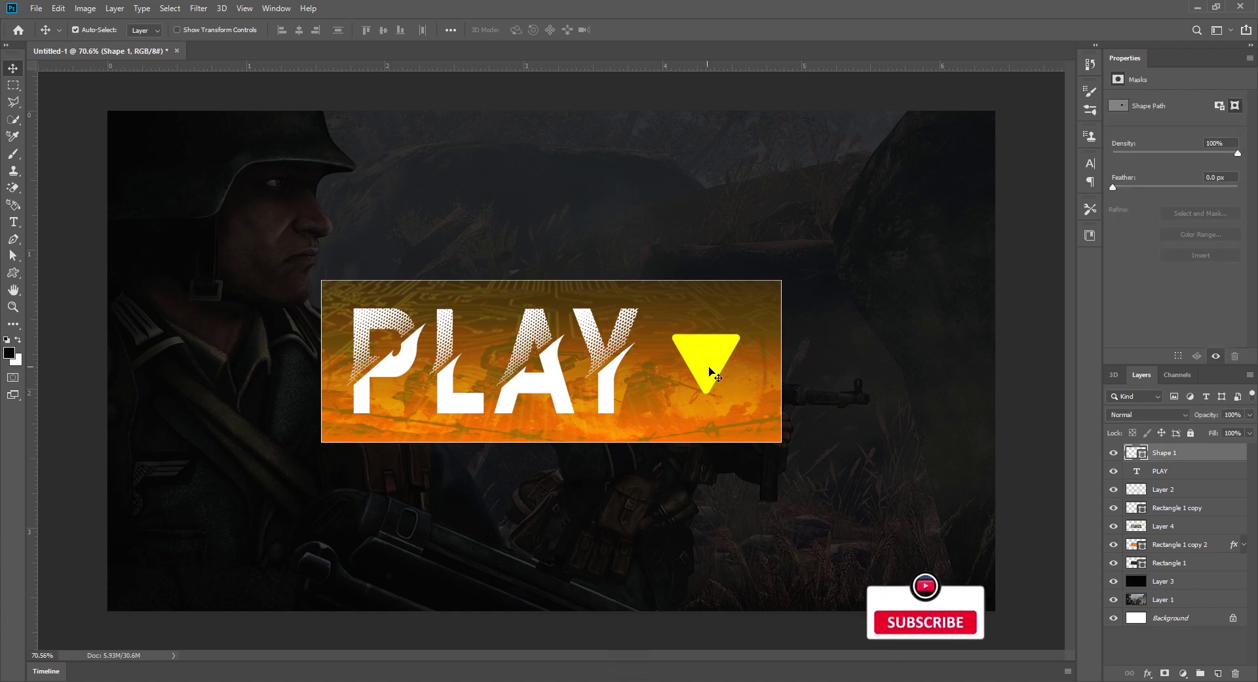
- Rotate the triangle so it points right like a play symbol
{"action": "scroll", "coordinate": [714, 374], "scroll_direction": "up", "scroll_amount": 2}
{"action": "key", "text": "ctrl+t"}
{"action": "left_click_drag", "start_coordinate": [797, 318], "coordinate": [645, 115]}
{"action": "left_click", "coordinate": [629, 30]}
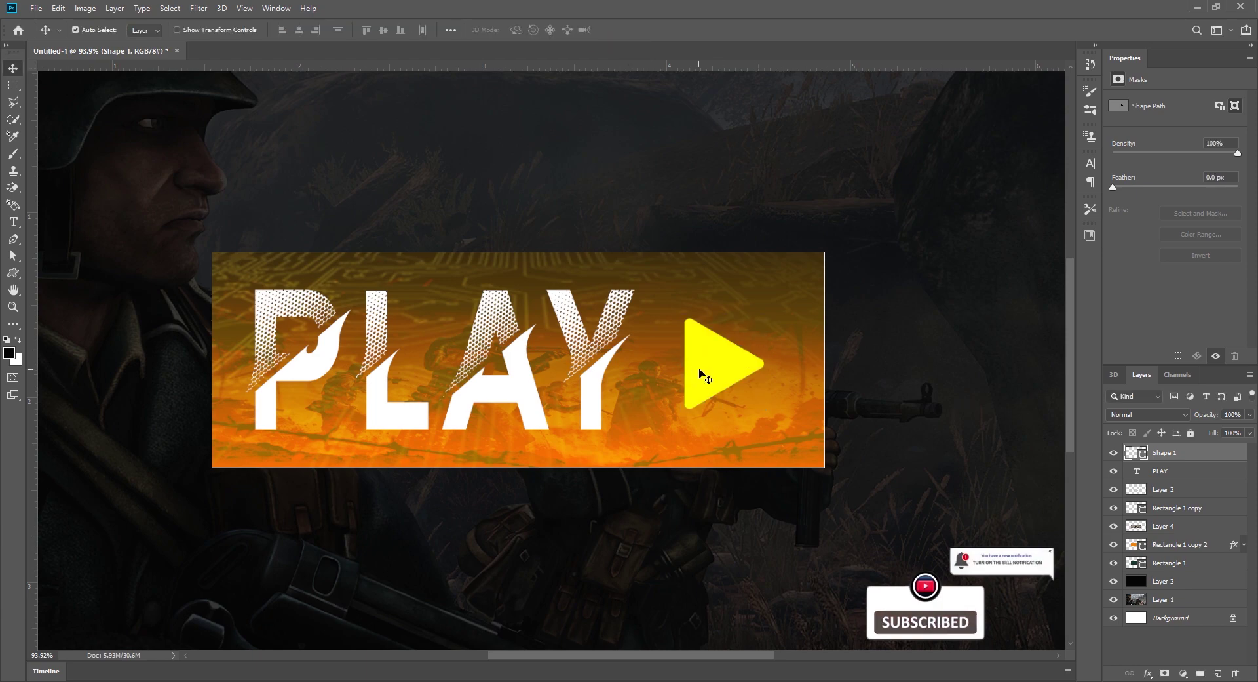
- Change the triangle's fill to orange and set its layer's blend mode to Color Dodge
{"action": "key", "text": "u"}
{"action": "left_click", "coordinate": [141, 30]}
{"action": "left_click", "coordinate": [110, 91]}
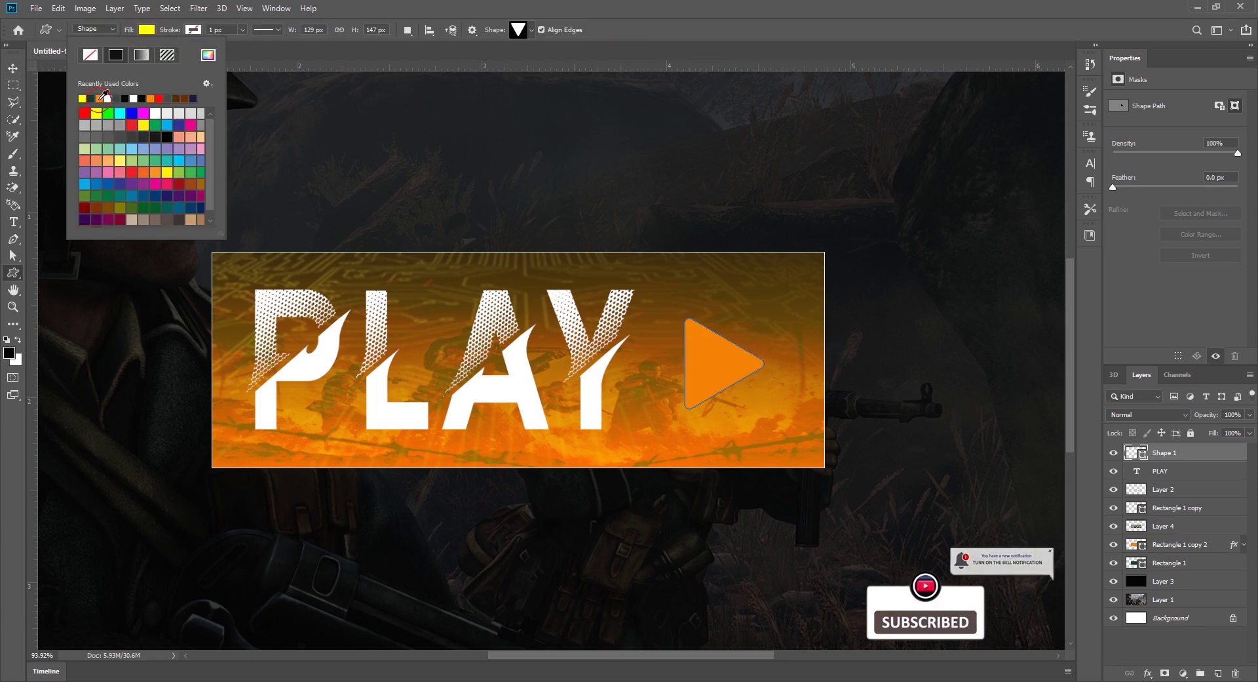
{"action": "key", "text": "v"}
{"action": "left_click", "coordinate": [1170, 414]}
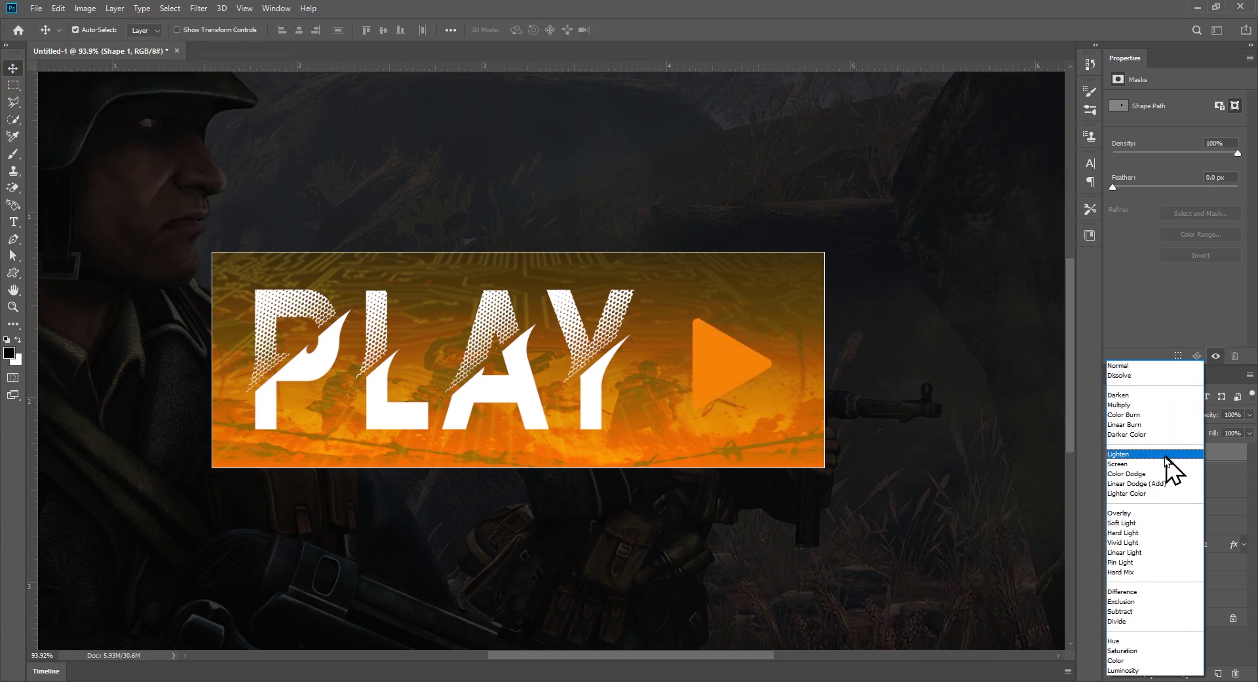
{"action": "left_click", "coordinate": [1156, 473]}
- Enlarge the triangle proportionally to about the height of the PLAY lettering
{"action": "key", "text": "ctrl+t"}
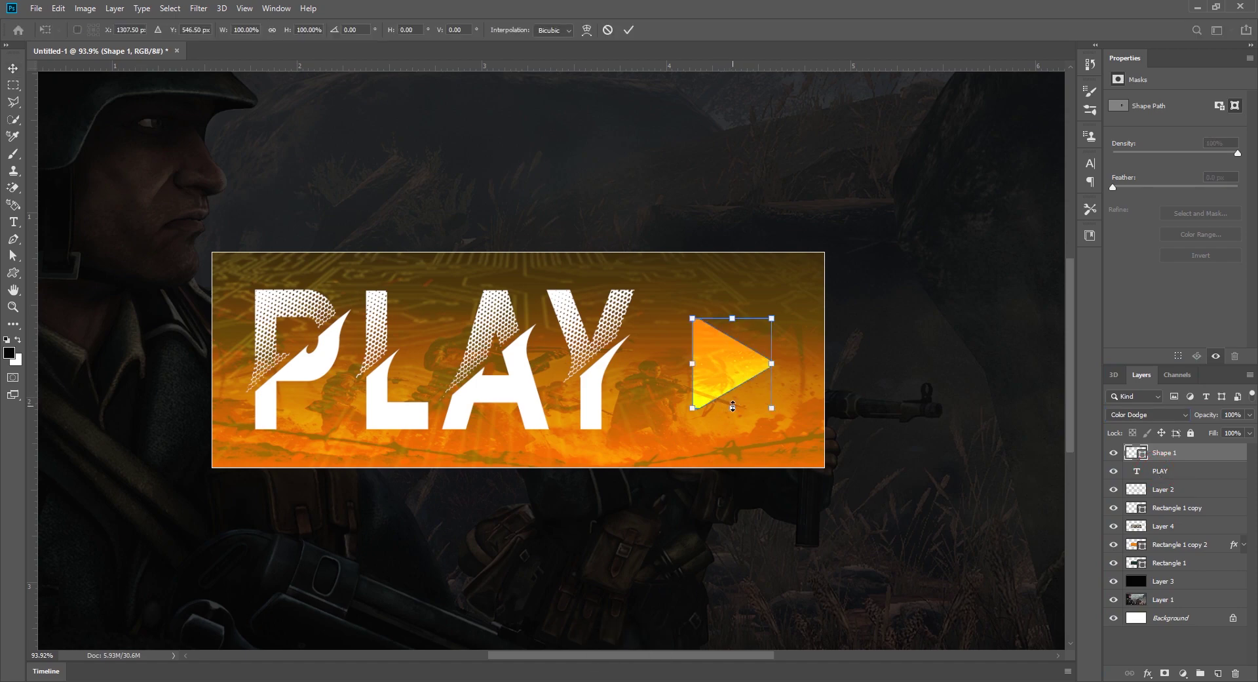
{"action": "mouse_move", "coordinate": [730, 407]}
{"action": "left_mouse_down"}
{"action": "mouse_move", "coordinate": [731, 461]}
{"action": "mouse_move", "coordinate": [720, 375]}
{"action": "left_mouse_up"}
{"action": "left_click", "coordinate": [628, 30]}
- Set the PLAY text's color to dark grey #1f1e1e
{"action": "left_click", "coordinate": [590, 414]}
{"action": "key", "text": "u"}
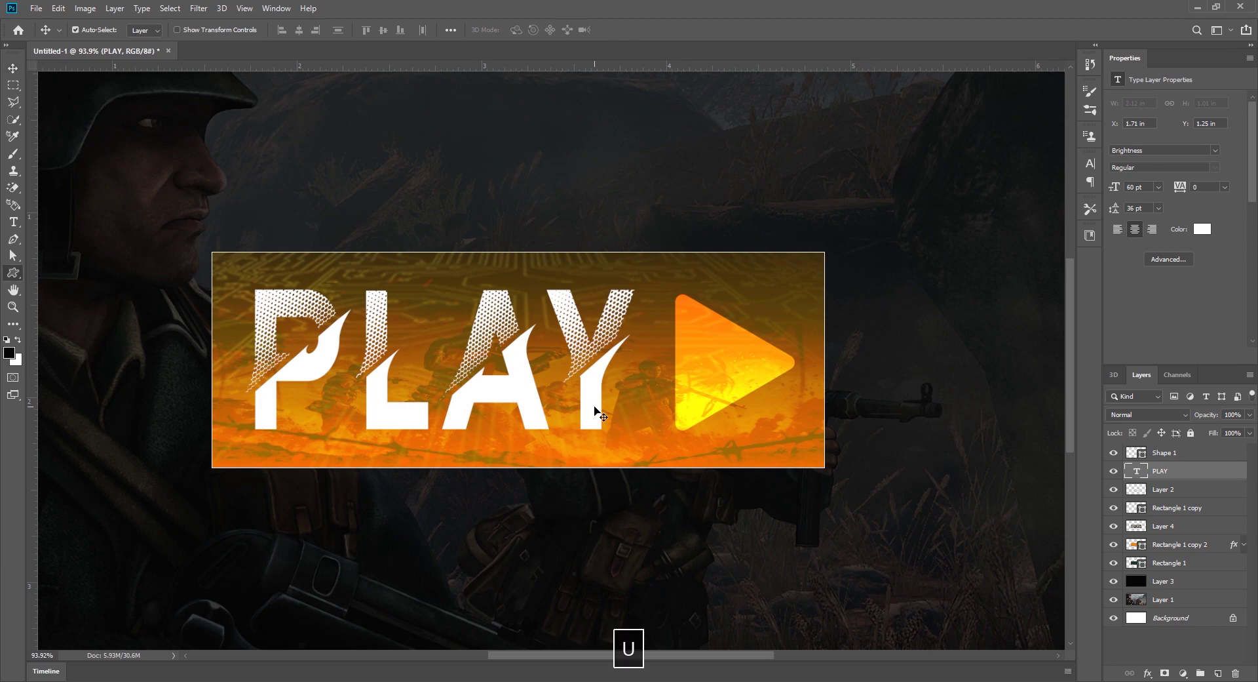
{"action": "left_click", "coordinate": [1202, 229]}
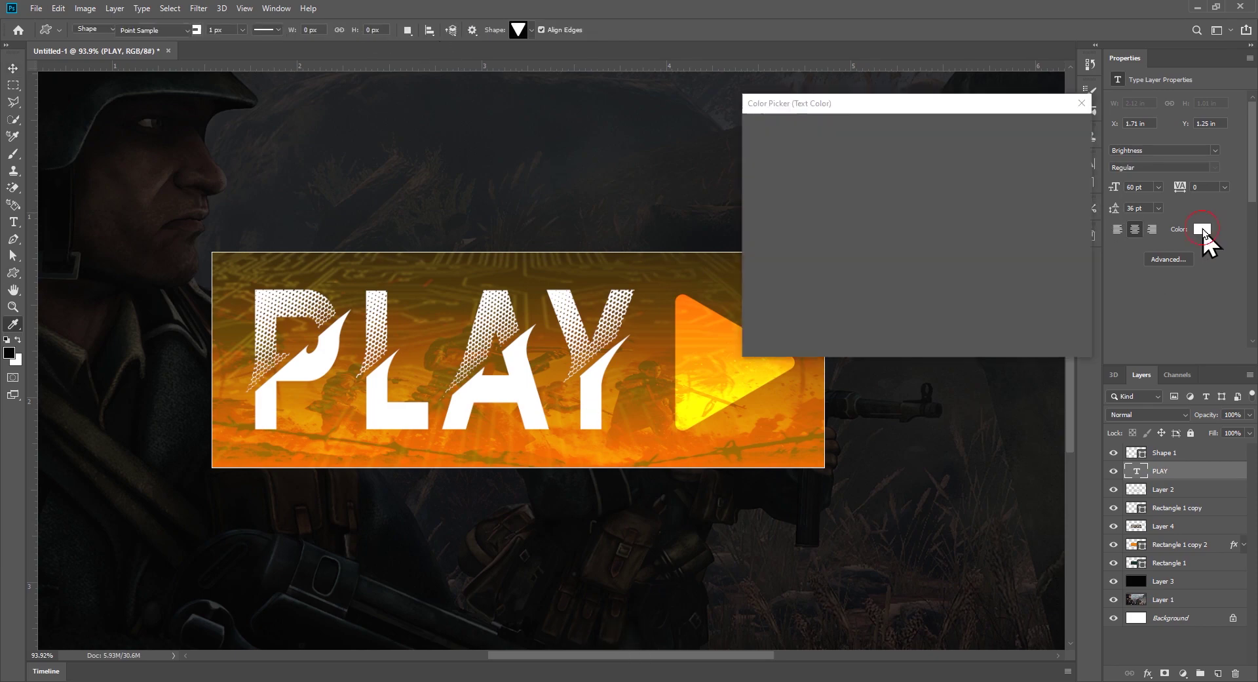
{"action": "left_click", "coordinate": [754, 280]}
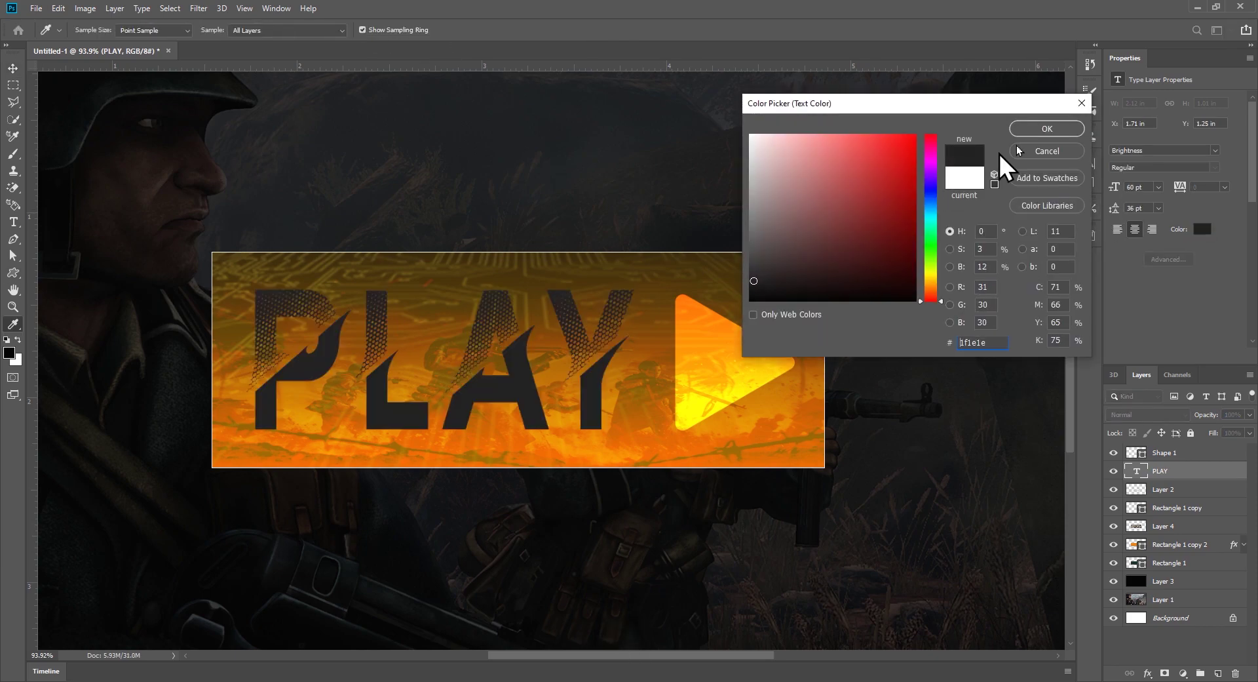
{"action": "left_click", "coordinate": [1061, 128]}
{"action": "left_click", "coordinate": [13, 68]}
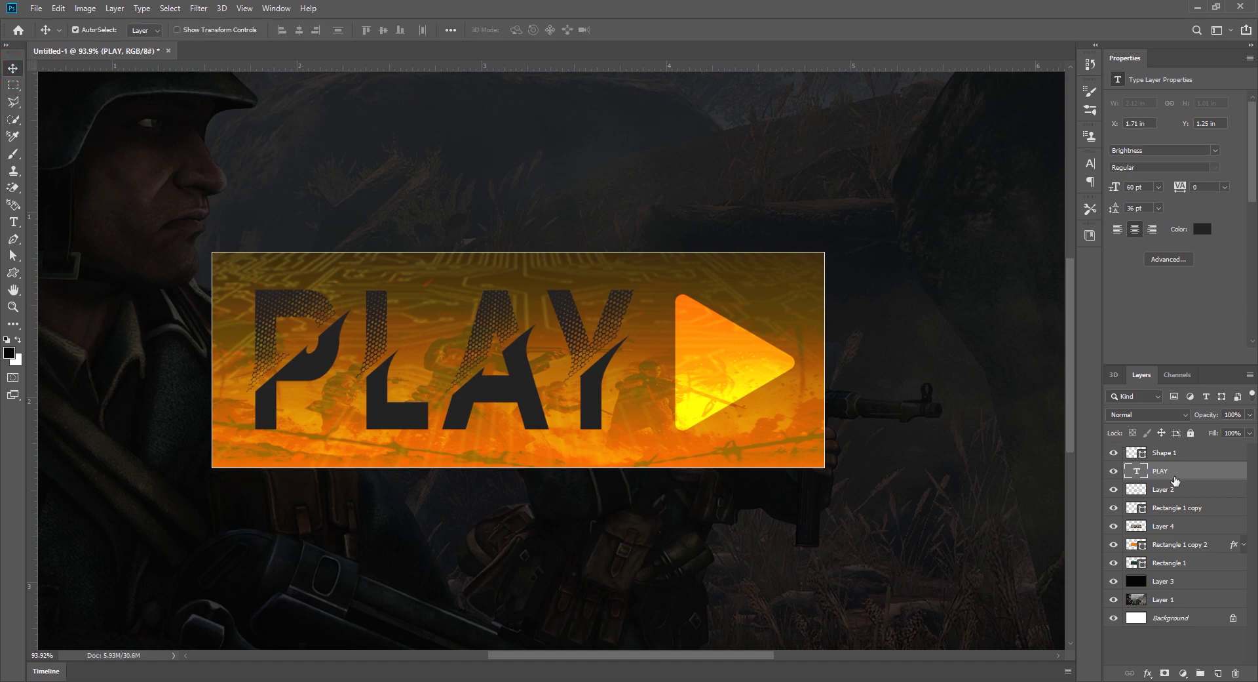
- Move the Shape 1 and PLAY layers together below the circuit pattern on Layer 2
{"action": "left_click", "coordinate": [1176, 453], "text": "ctrl"}
{"action": "key", "text": "ctrl+bracketleft"}
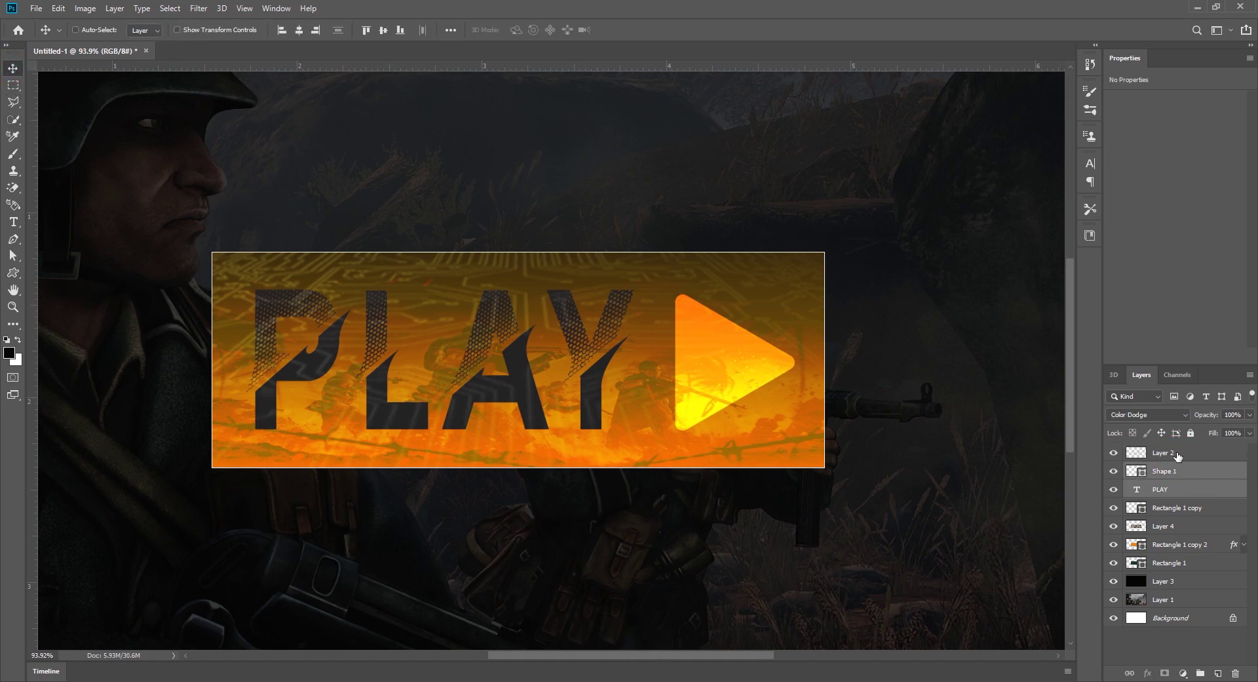
{"action": "key", "text": "v"}
{"action": "scroll", "coordinate": [634, 396], "scroll_direction": "down", "scroll_amount": 2}
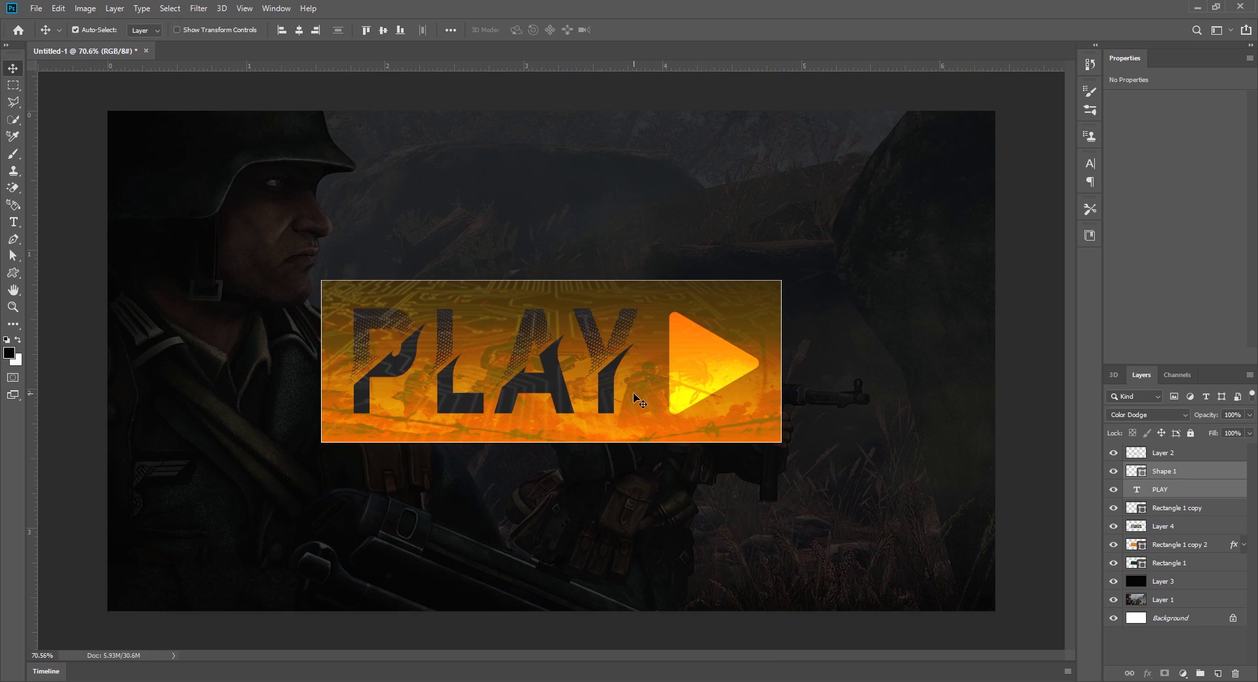
- Fine-tune the PLAY text's position within the panel to X 1.7 in, Y 1.25 in
{"action": "left_click", "coordinate": [1166, 489]}
{"action": "left_click", "coordinate": [1141, 188]}
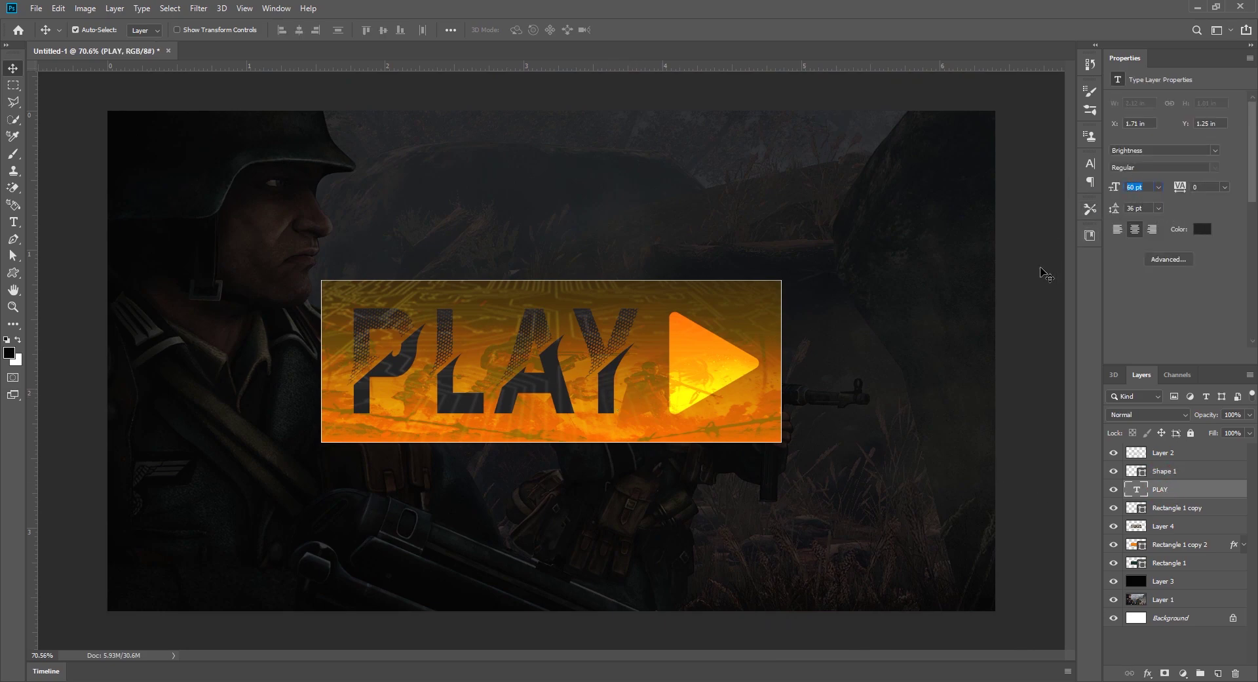
{"action": "left_click", "coordinate": [1183, 481], "text": "ctrl"}
{"action": "left_click", "coordinate": [1181, 492]}
{"action": "key", "text": "ctrl+t"}
{"action": "left_click_drag", "start_coordinate": [547, 354], "coordinate": [547, 359]}
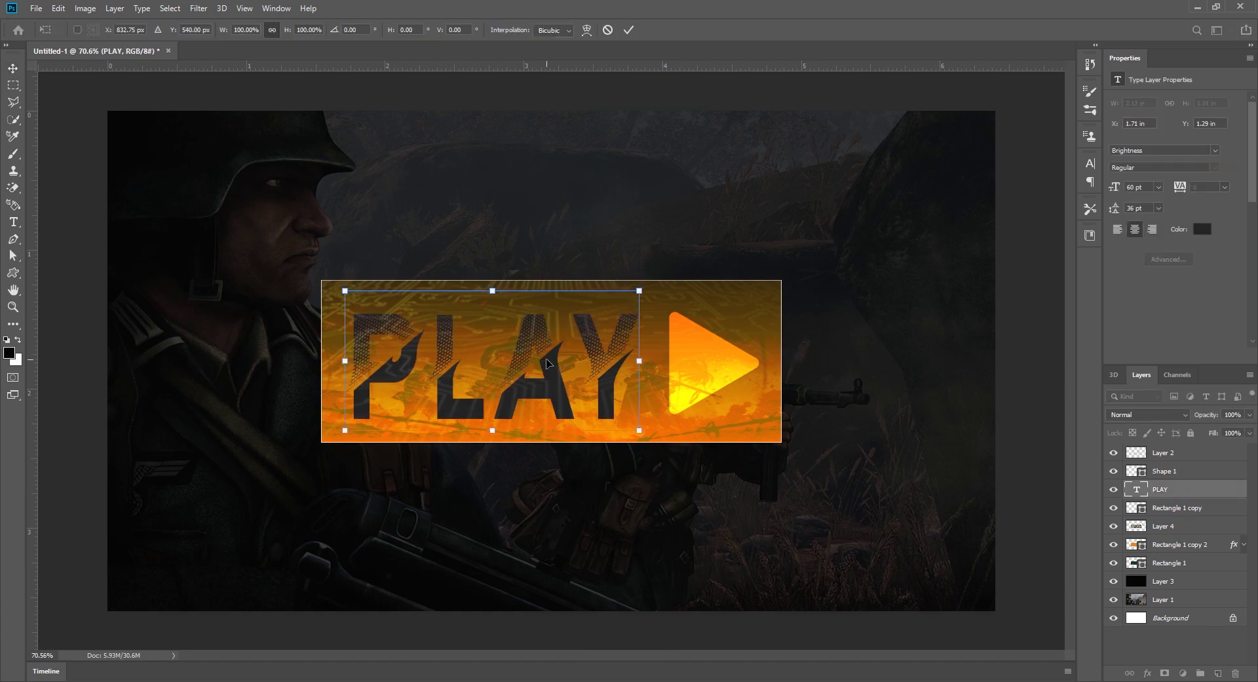
{"action": "key", "text": "Up"}
{"action": "key", "text": "Up"}
{"action": "key", "text": "Up"}
{"action": "key", "text": "Up"}
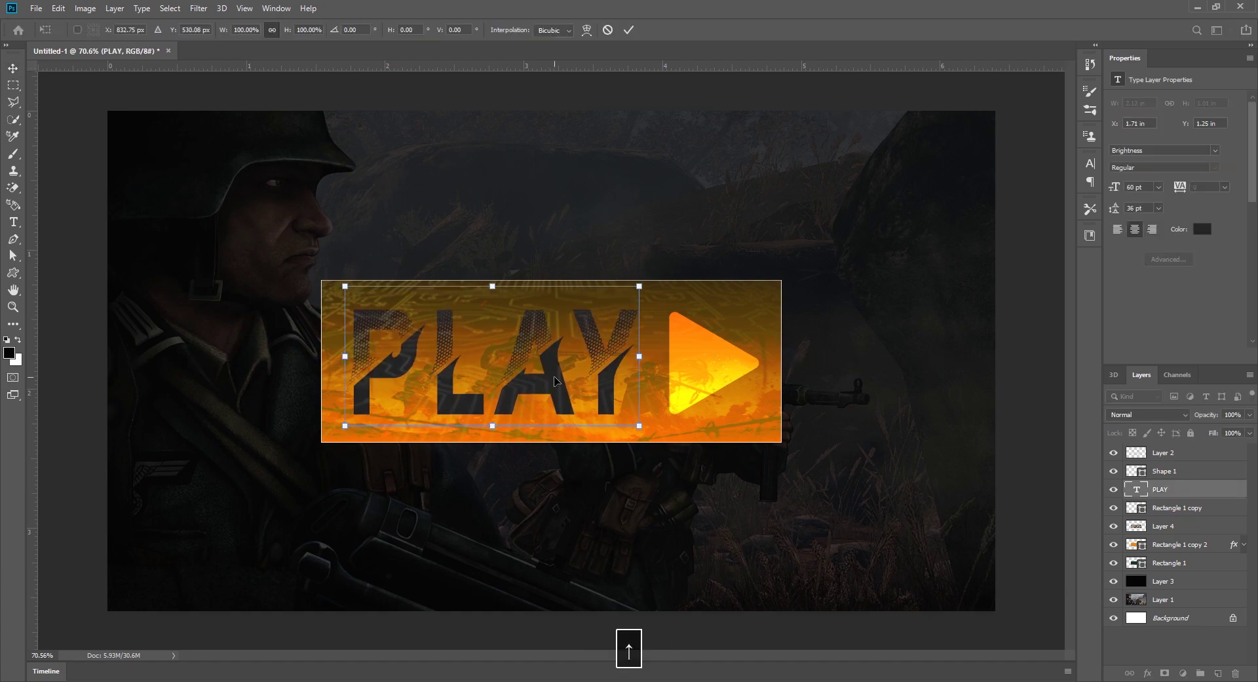
{"action": "left_click", "coordinate": [629, 29]}
{"action": "key", "text": "Left"}
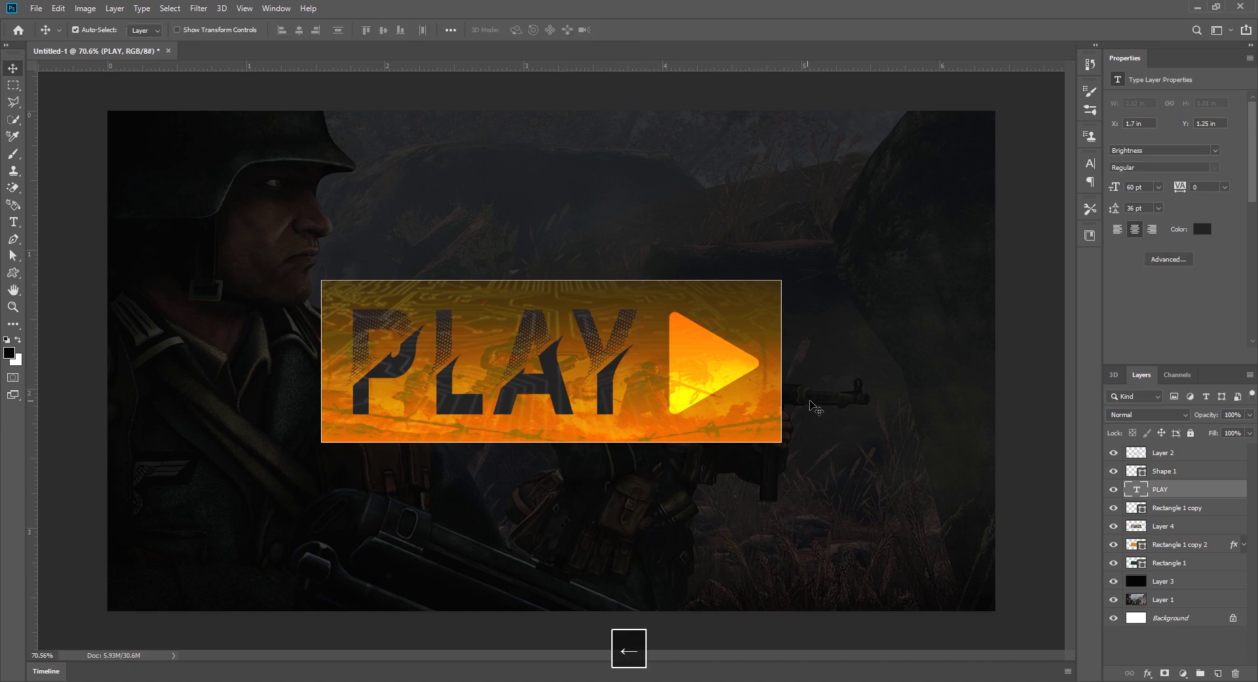
- Nudge the orange triangle slightly left toward the PLAY text and deselect it
{"action": "left_click", "coordinate": [1163, 470]}
{"action": "key", "text": "Left"}
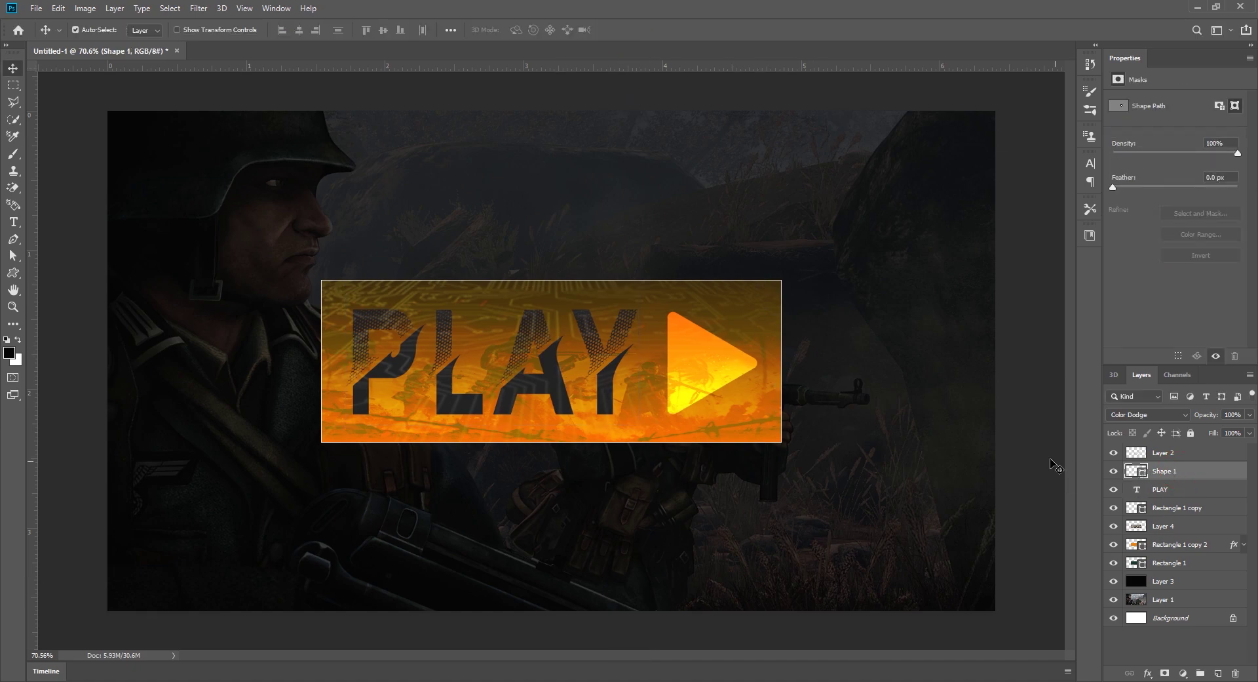
{"action": "left_click", "coordinate": [1020, 465]}
{"action": "scroll", "coordinate": [820, 447], "scroll_direction": "down", "scroll_amount": 1, "text": "alt"}
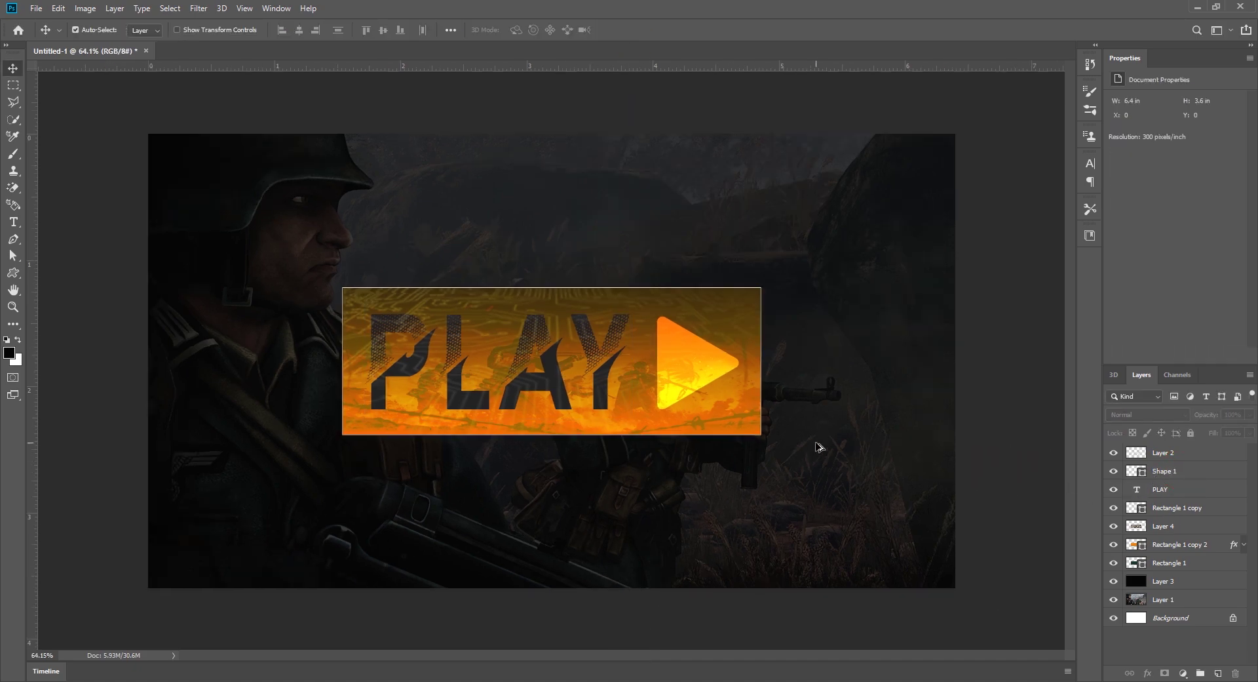
- Group all the panel layers from Layer 2 down to Rectangle 1
{"action": "left_click", "coordinate": [1177, 458]}
{"action": "left_click", "coordinate": [1173, 564], "text": "shift"}
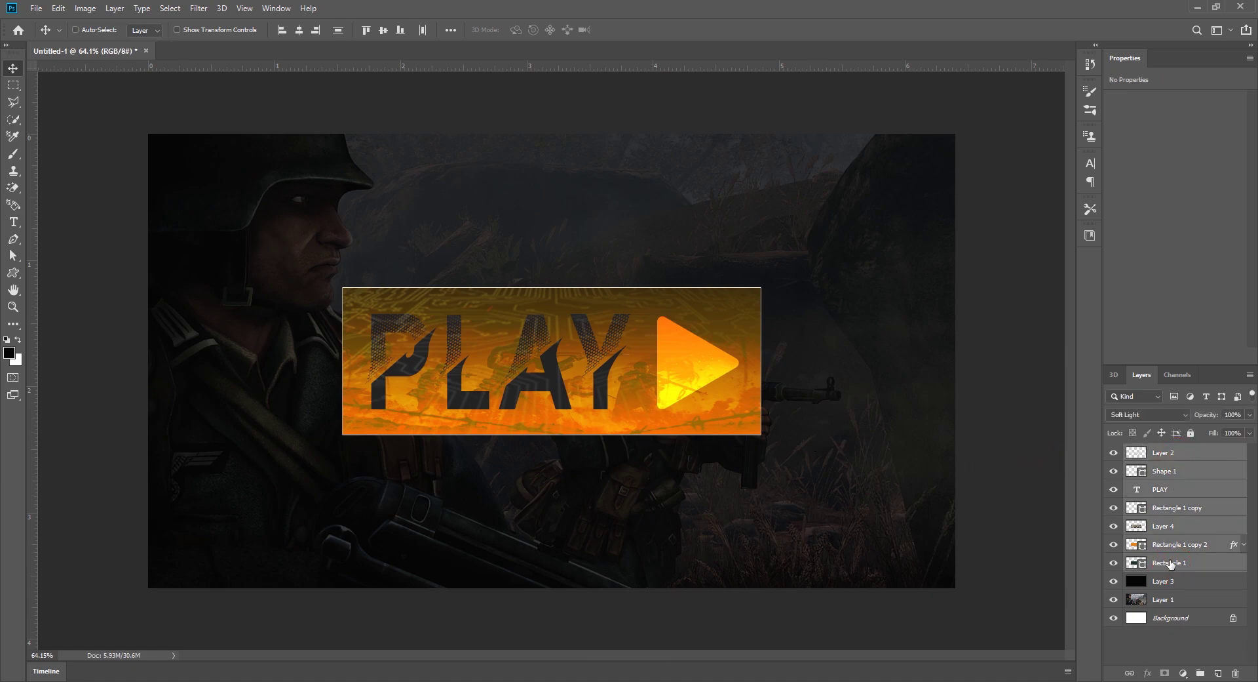
{"action": "key", "text": "ctrl+g"}
- Scale the grouped PLAY panel up to about 4.9 in wide and keep it centered on the canvas
{"action": "key", "text": "ctrl+t"}
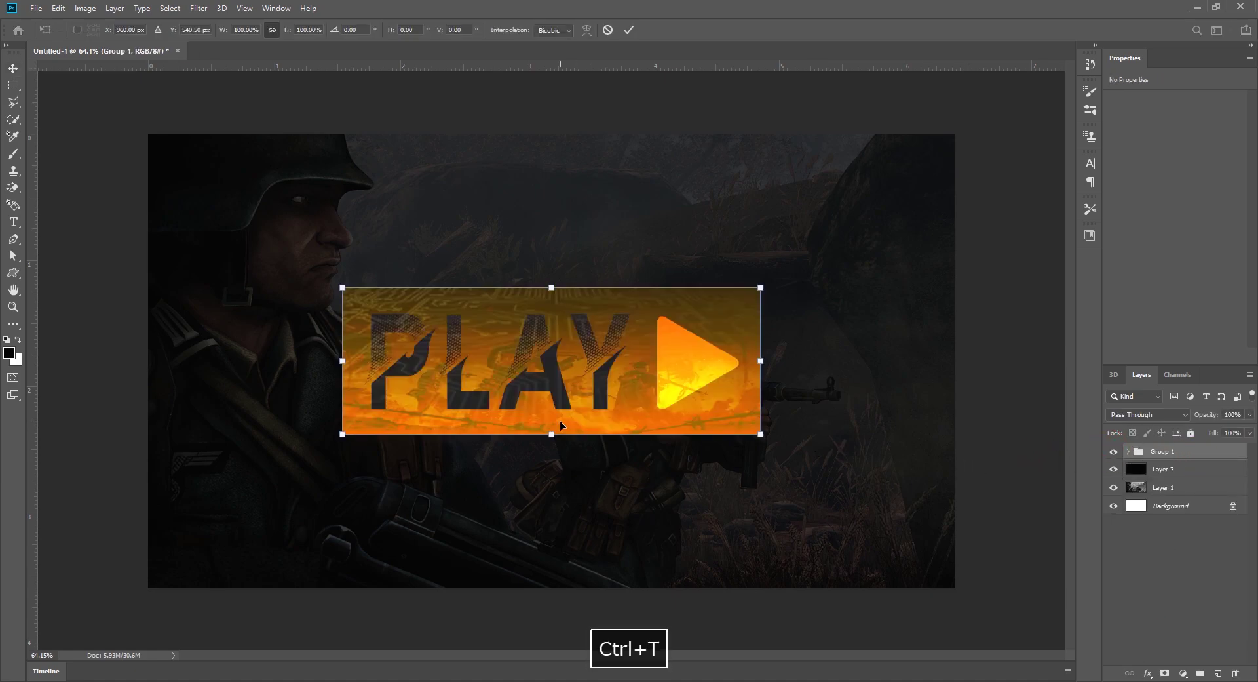
{"action": "left_click_drag", "start_coordinate": [551, 435], "coordinate": [544, 510]}
{"action": "left_click_drag", "start_coordinate": [604, 434], "coordinate": [600, 414]}
{"action": "left_click", "coordinate": [628, 30]}
{"action": "left_click", "coordinate": [619, 97]}
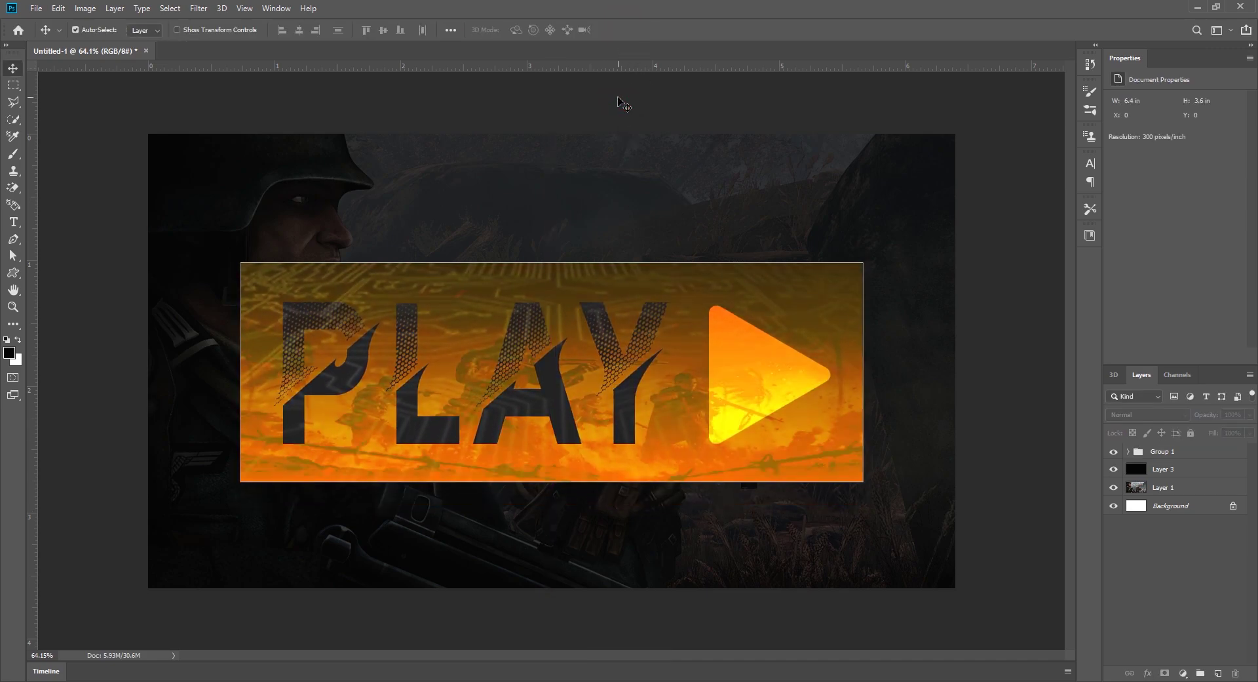